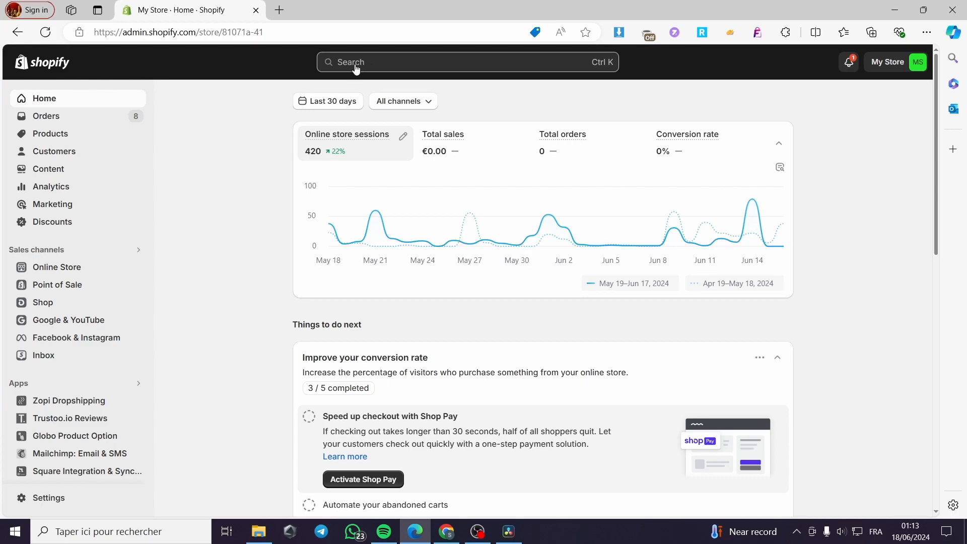
Search the Shopify App Store for "section store" and open the Section Store: Theme sections app listing.
left_click(418, 63)
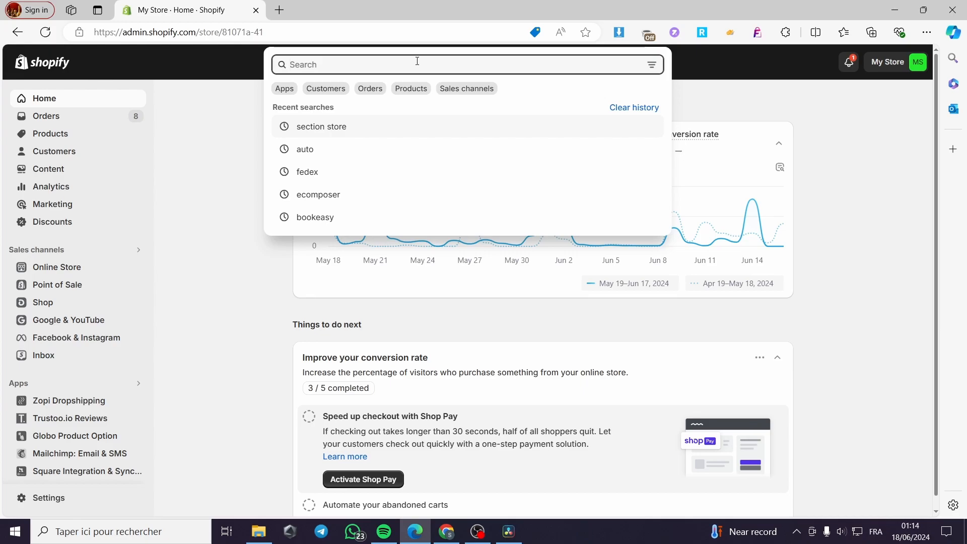
type("section ")
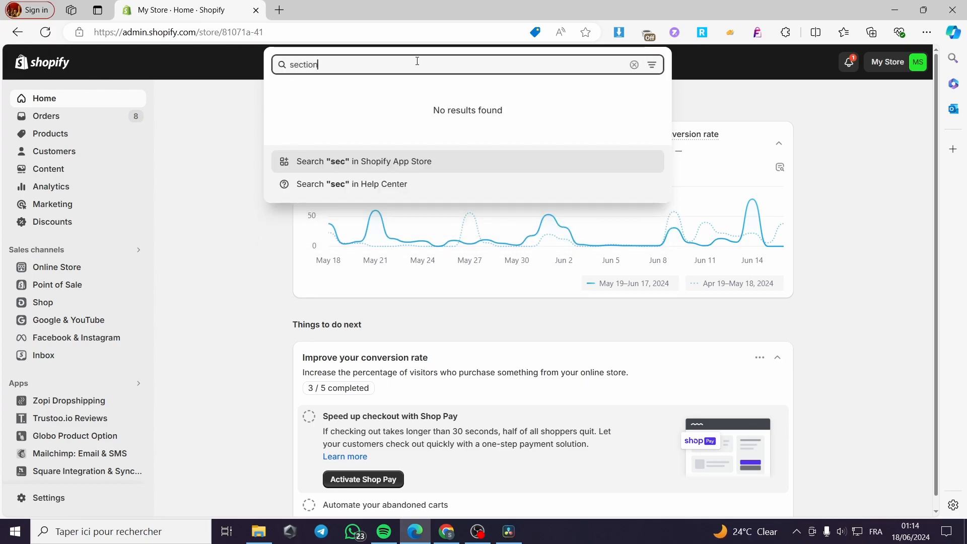
type("store")
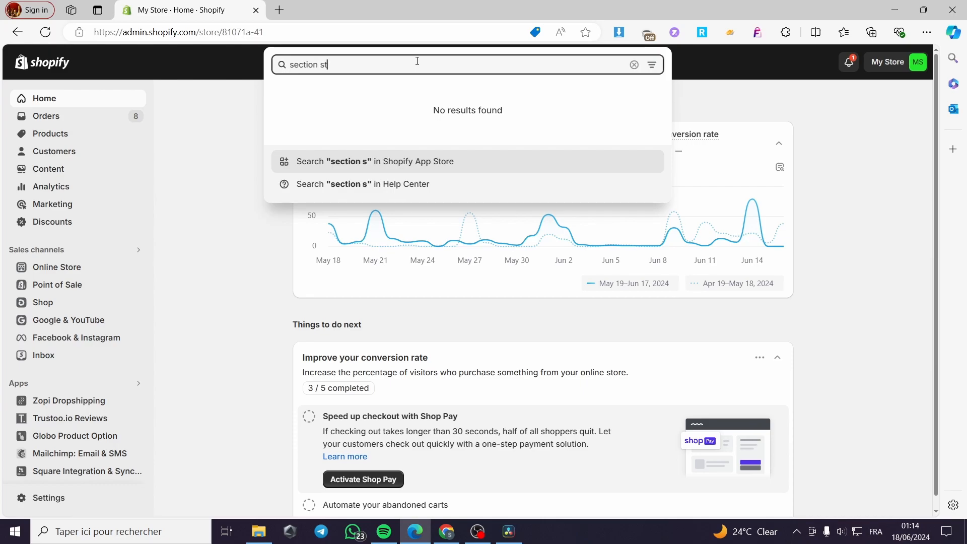
left_click(411, 156)
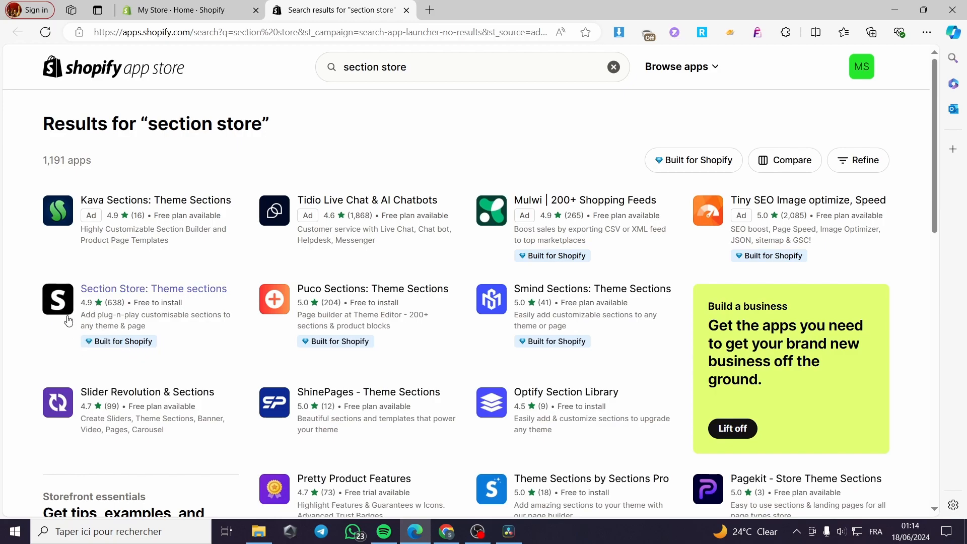
left_click(118, 293)
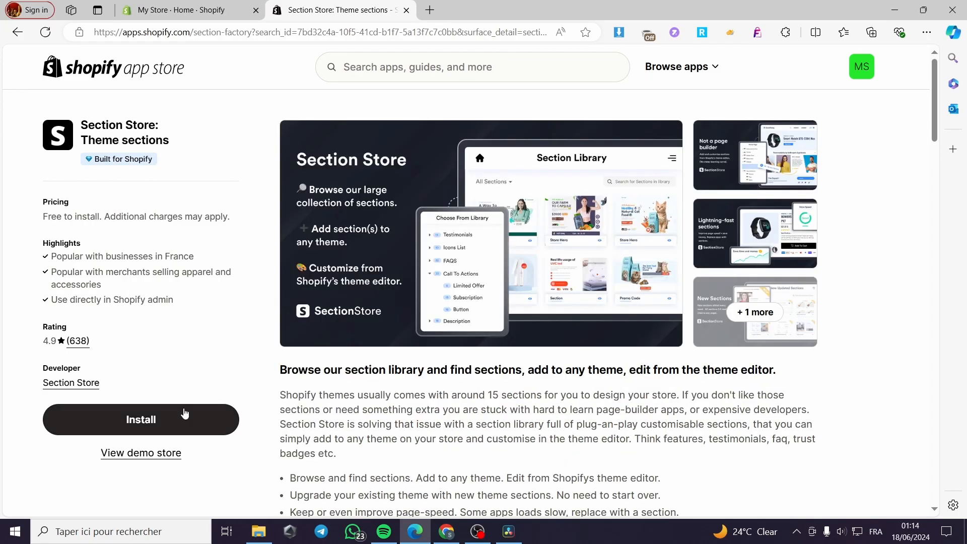
Install the Section Store app in the store and pin it to the admin navigation.
left_click(153, 421)
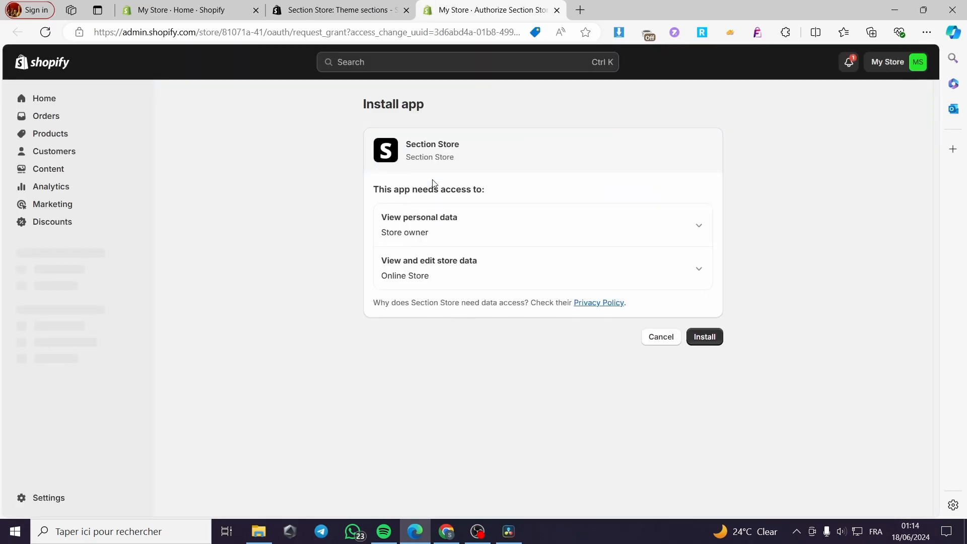
left_click(710, 344)
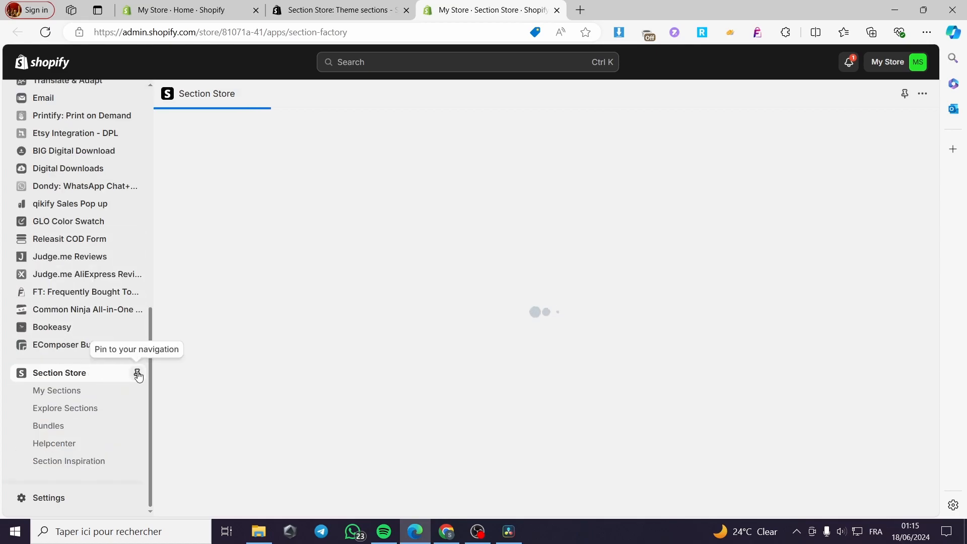
left_click(137, 373)
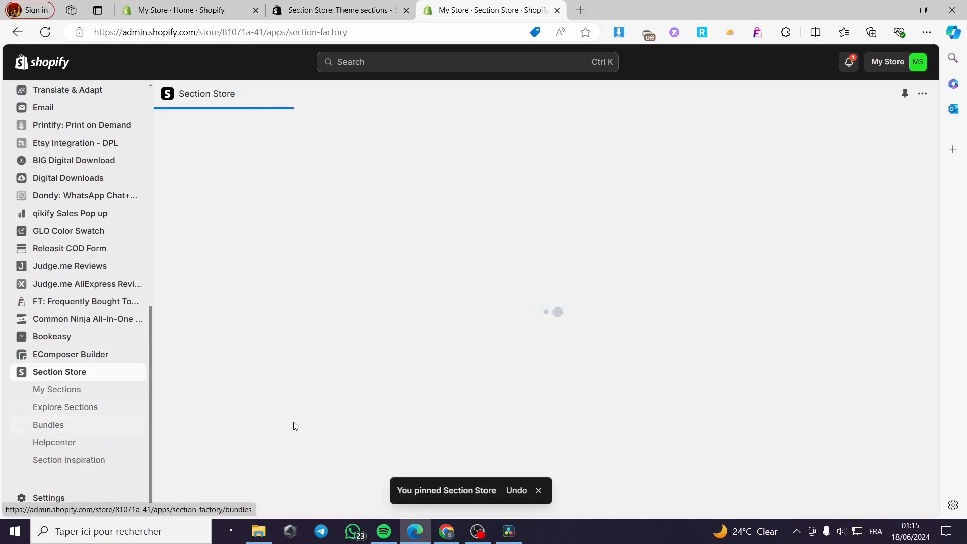
Open Section Store's My Sections page and review its introduction on finding, purchasing and adding sections.
left_click(90, 385)
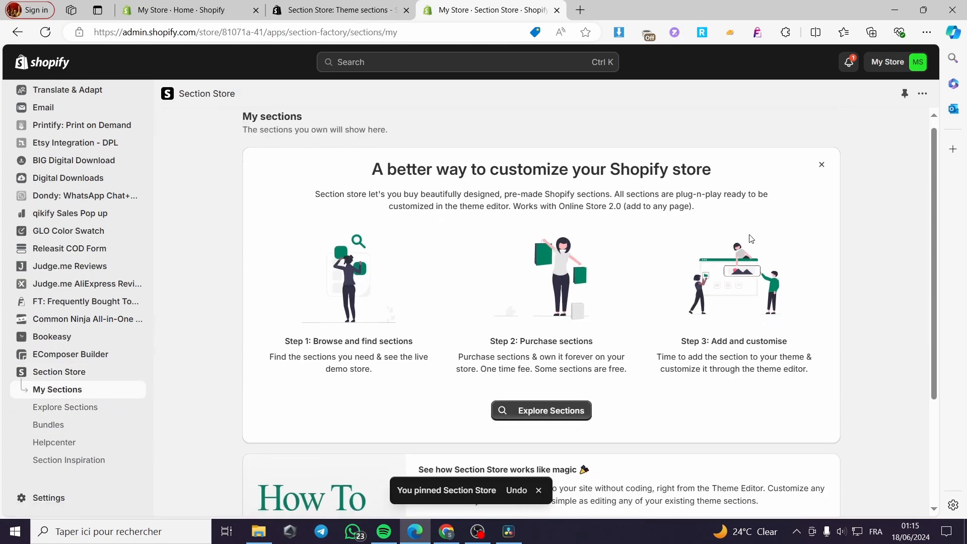
scroll(749, 237, "down", 3)
scroll(378, 262, "up", 3)
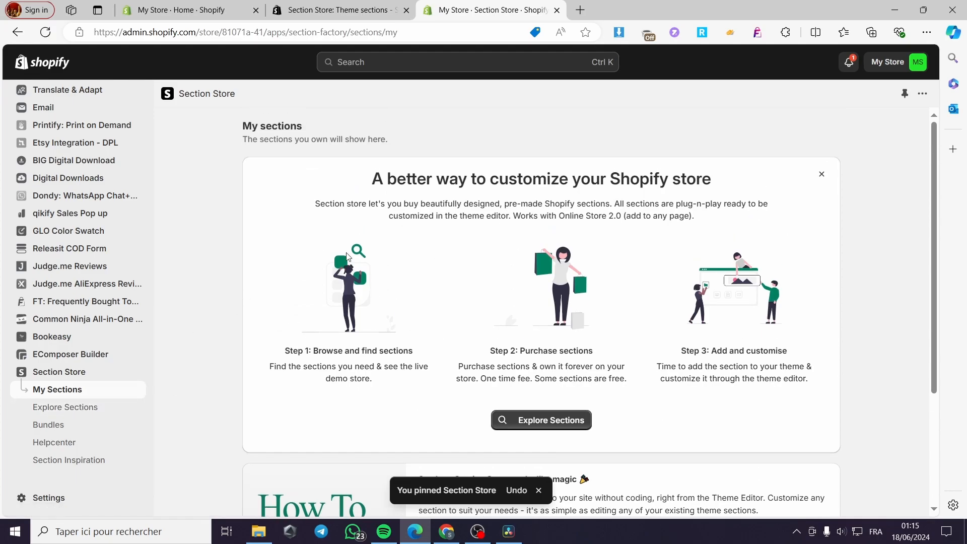
scroll(595, 281, "down", 1)
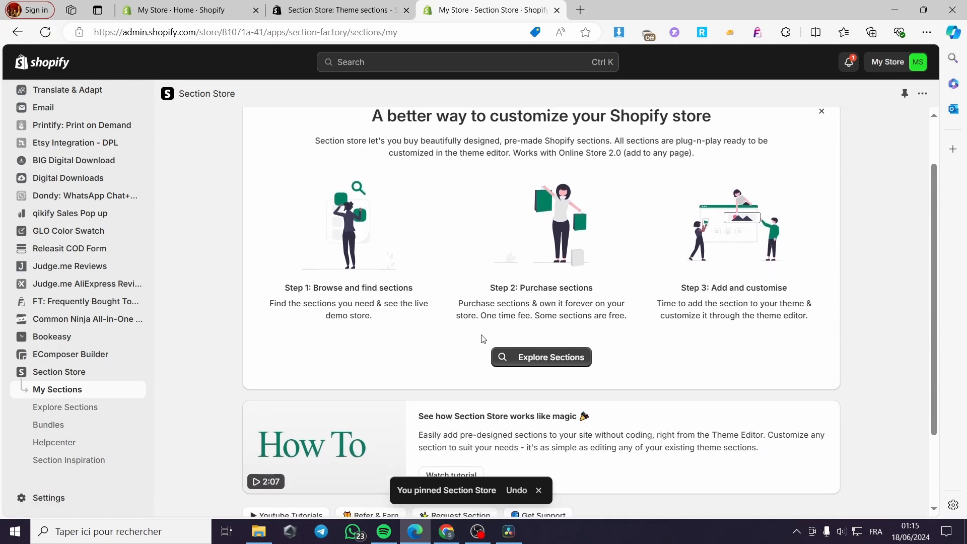
Browse the Explore Sections library, examining its trending, newest, free, popular, scrolling and bundle offerings and their prices.
left_click(38, 410)
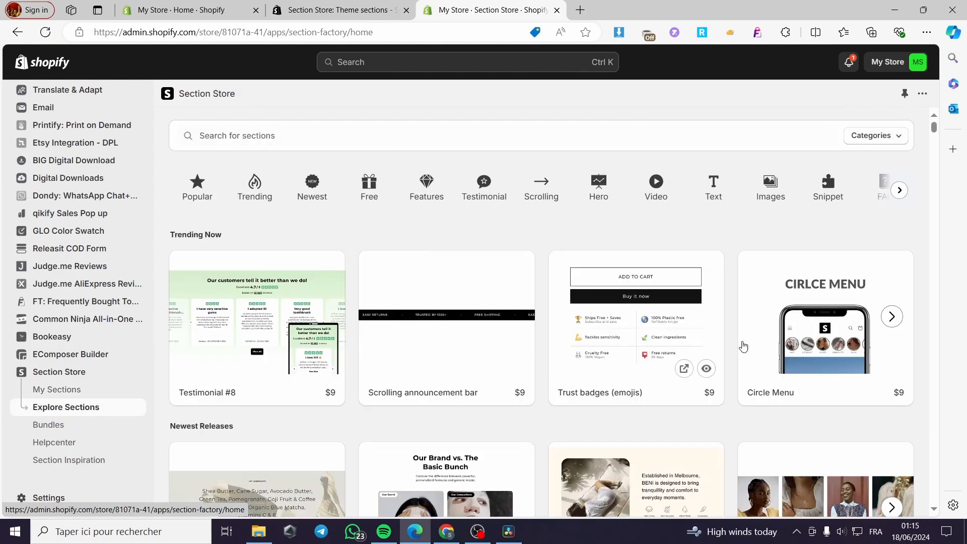
scroll(845, 325, "down", 4)
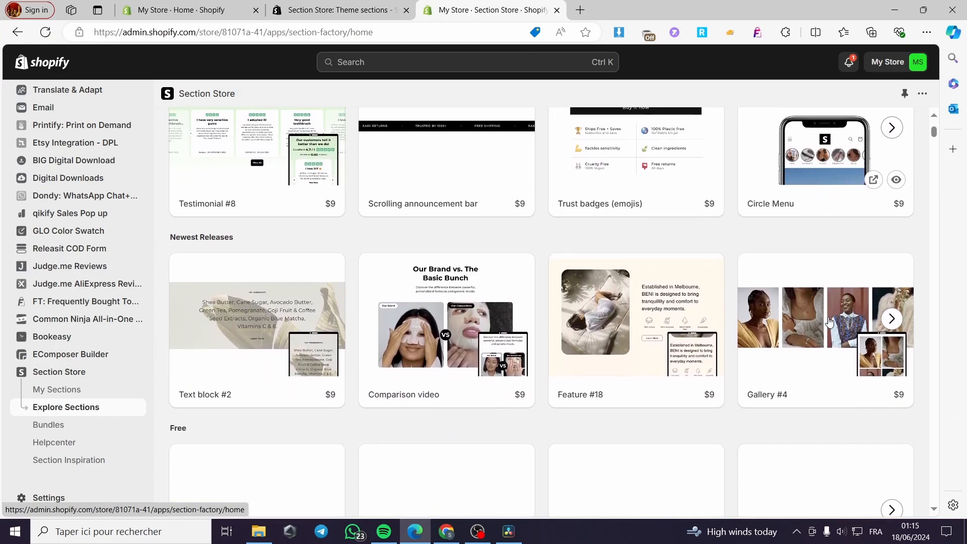
scroll(499, 282, "down", 3)
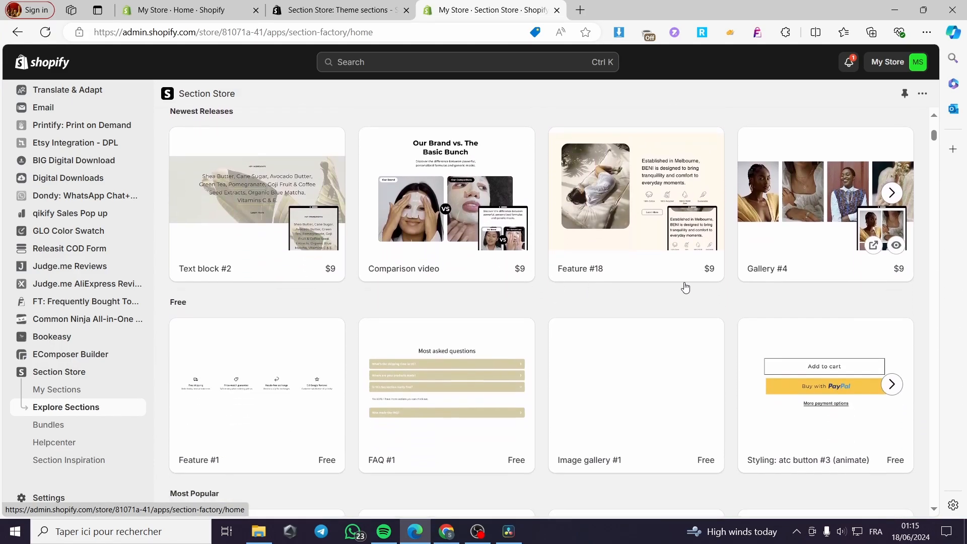
scroll(808, 317, "down", 3)
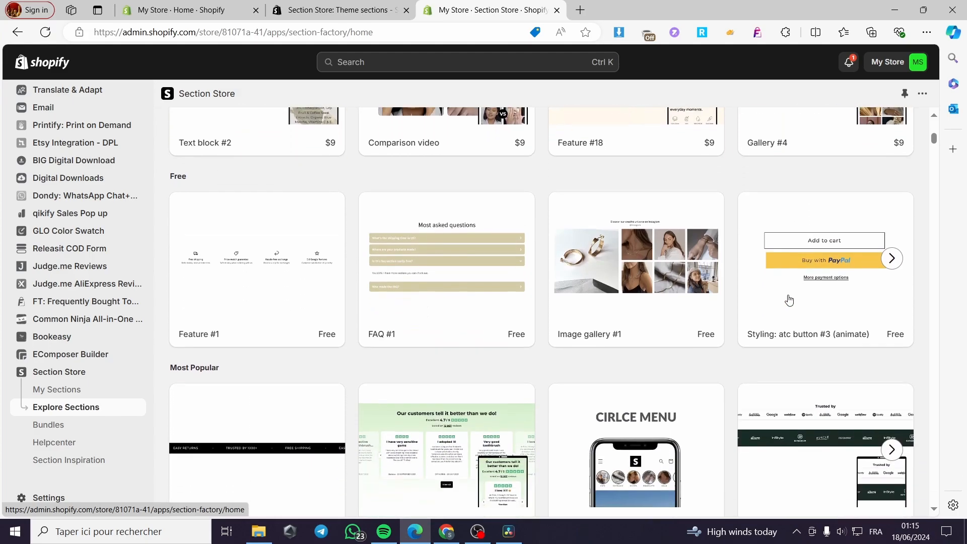
scroll(774, 296, "down", 6)
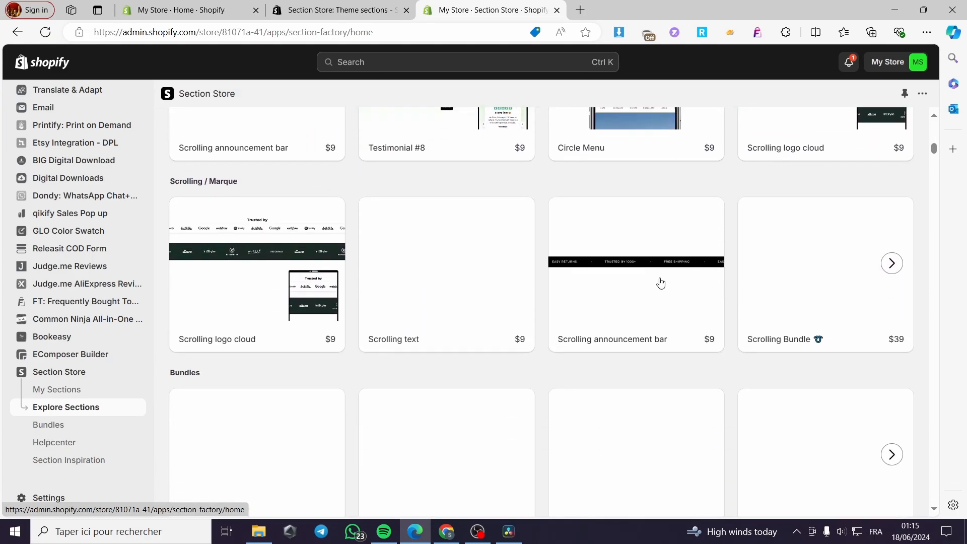
scroll(750, 292, "down", 3)
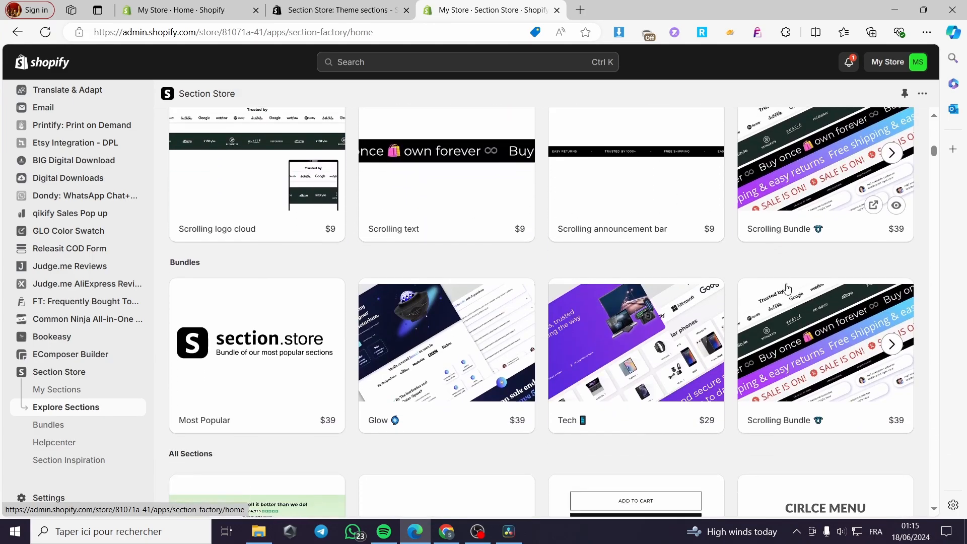
scroll(751, 293, "down", 3)
scroll(449, 297, "down", 3)
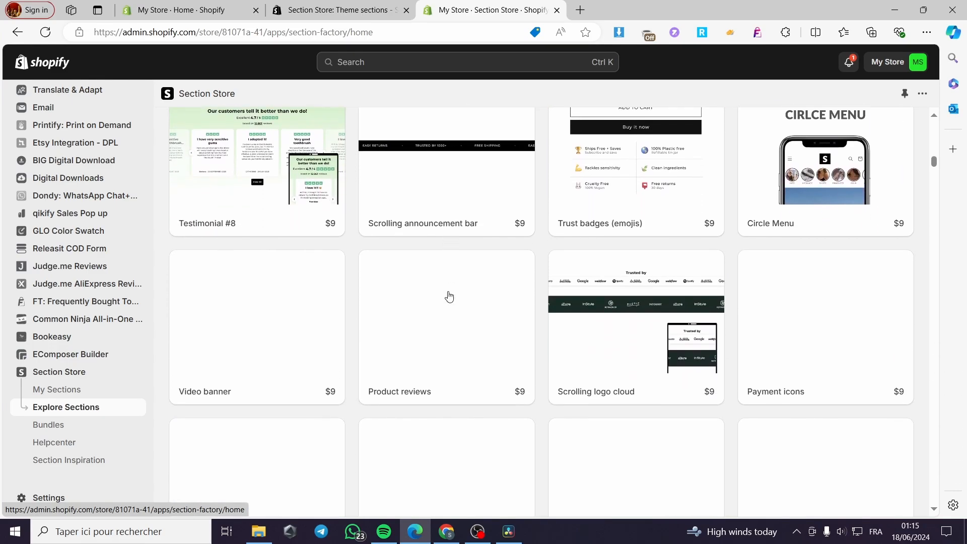
scroll(363, 315, "down", 2)
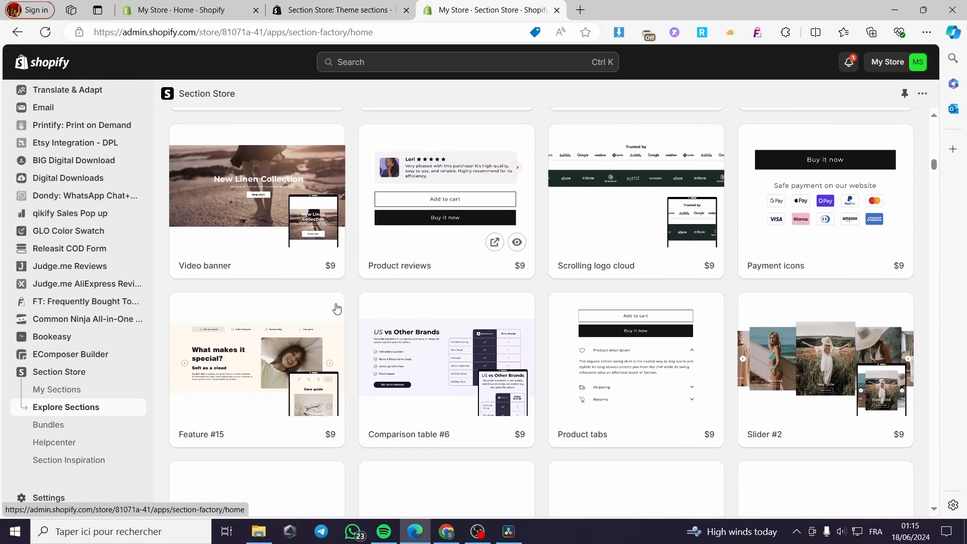
scroll(282, 289, "down", 1)
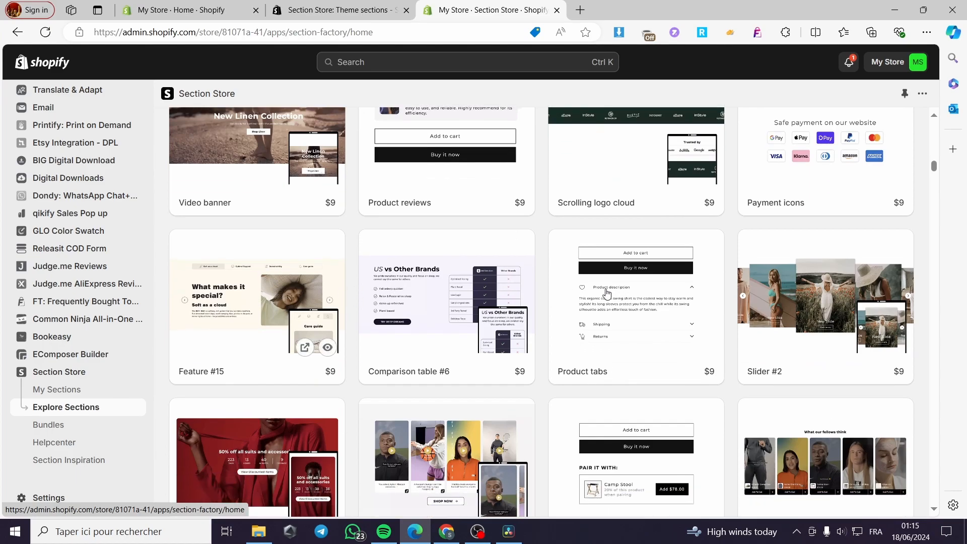
scroll(767, 292, "down", 3)
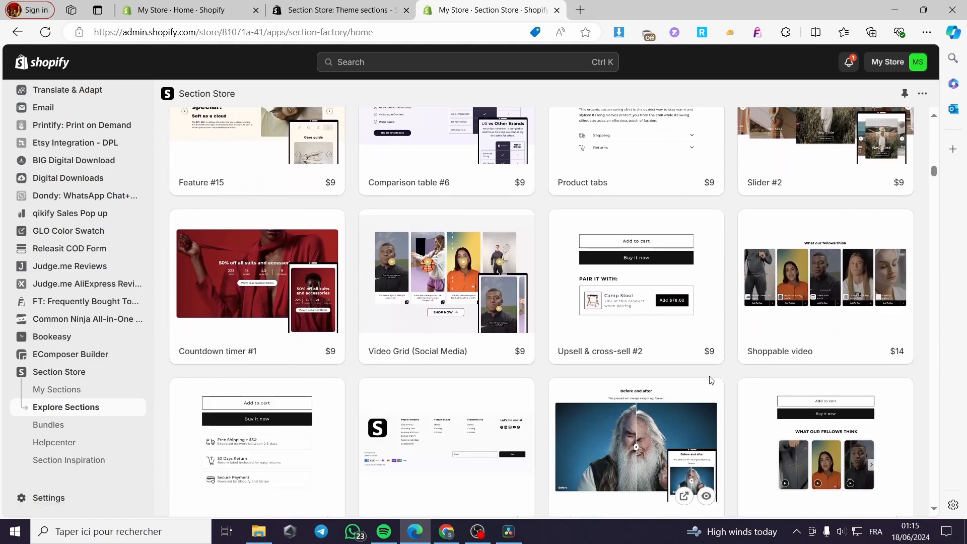
scroll(713, 383, "down", 1)
scroll(715, 381, "up", 20)
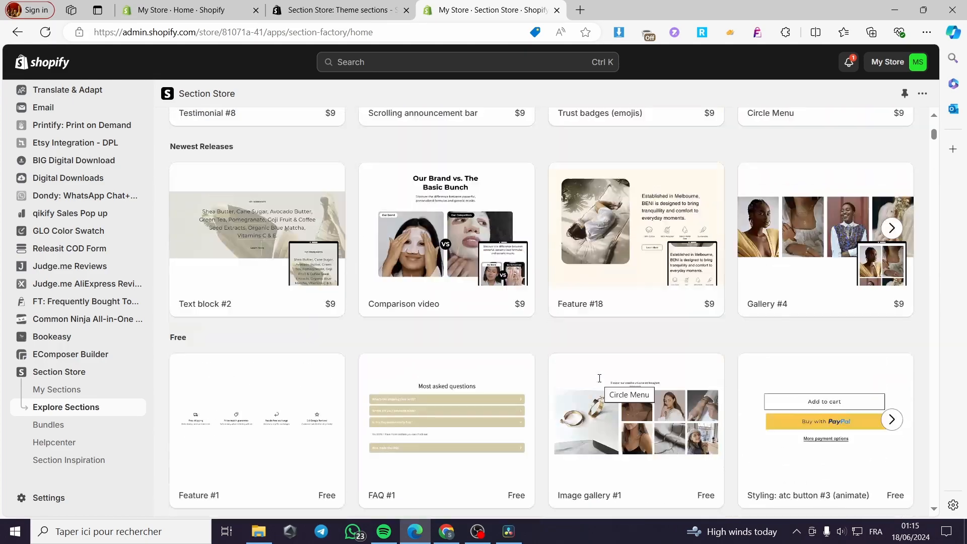
scroll(599, 377, "up", 5)
Search the section library for "video" and open the details of the Video with text #5 section.
left_click(292, 134)
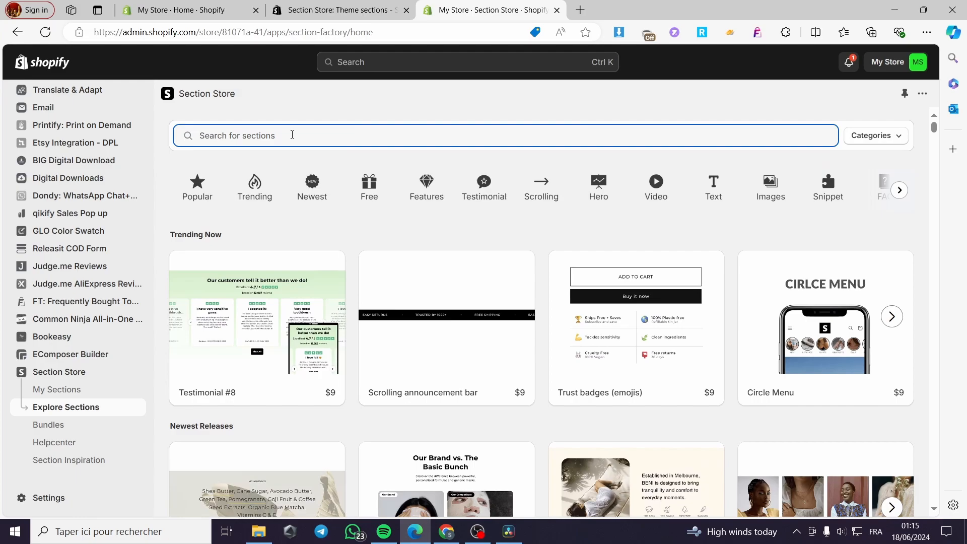
type("video")
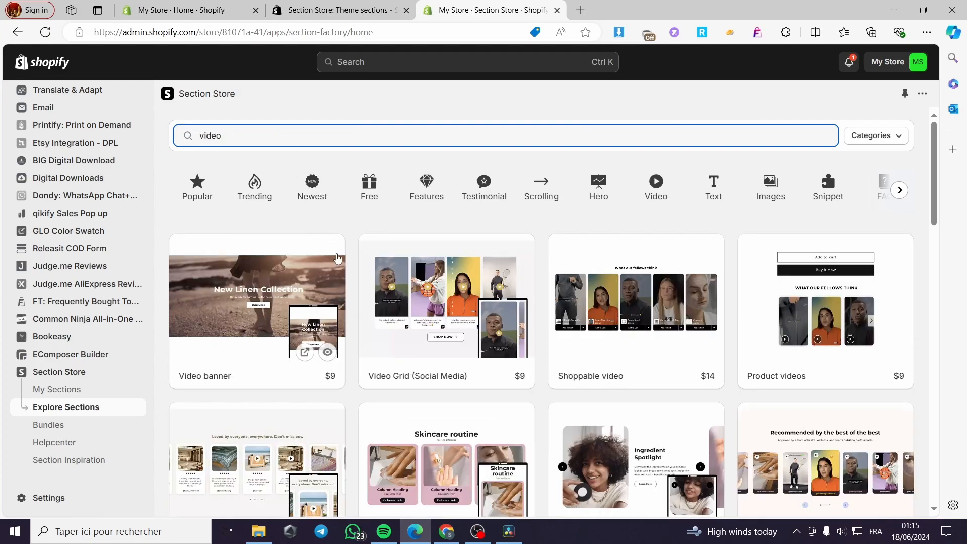
scroll(680, 302, "down", 1)
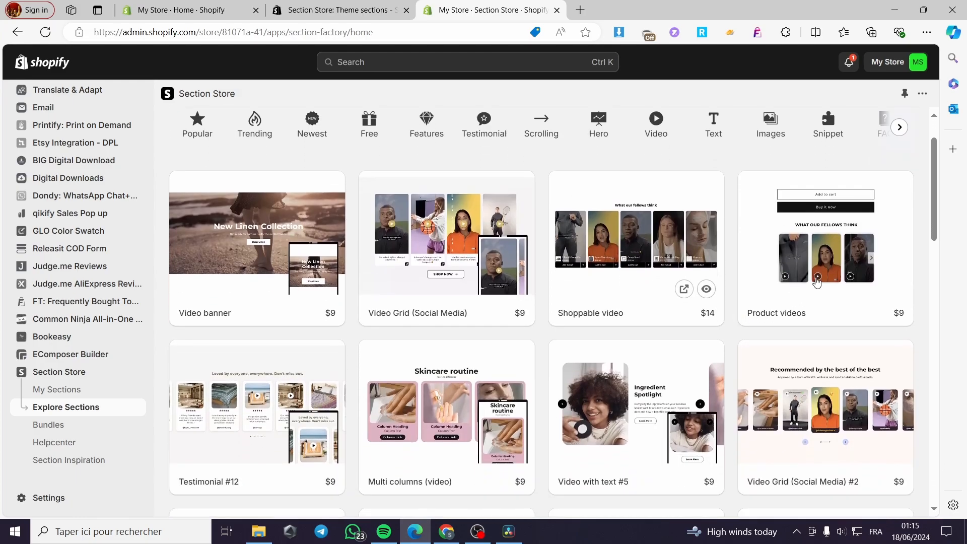
scroll(817, 282, "down", 2)
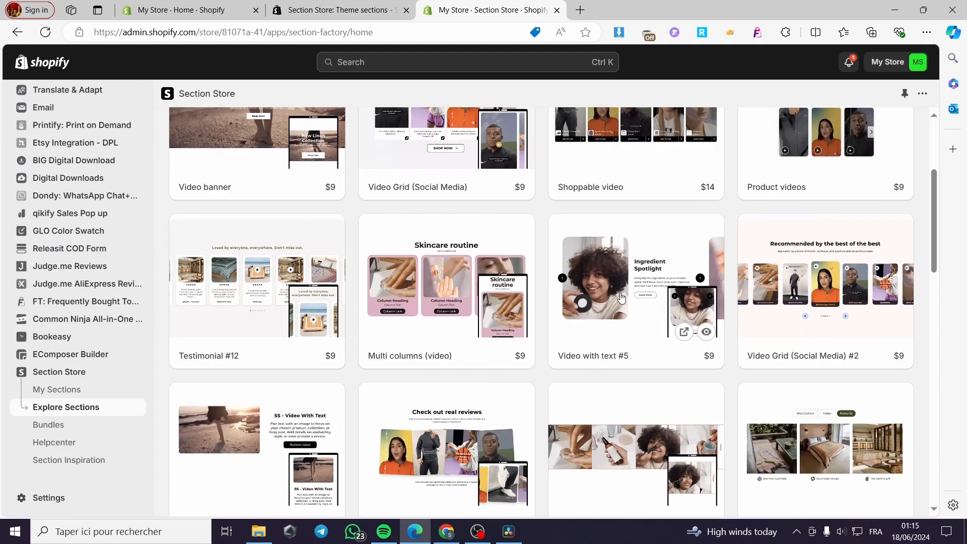
left_click(603, 354)
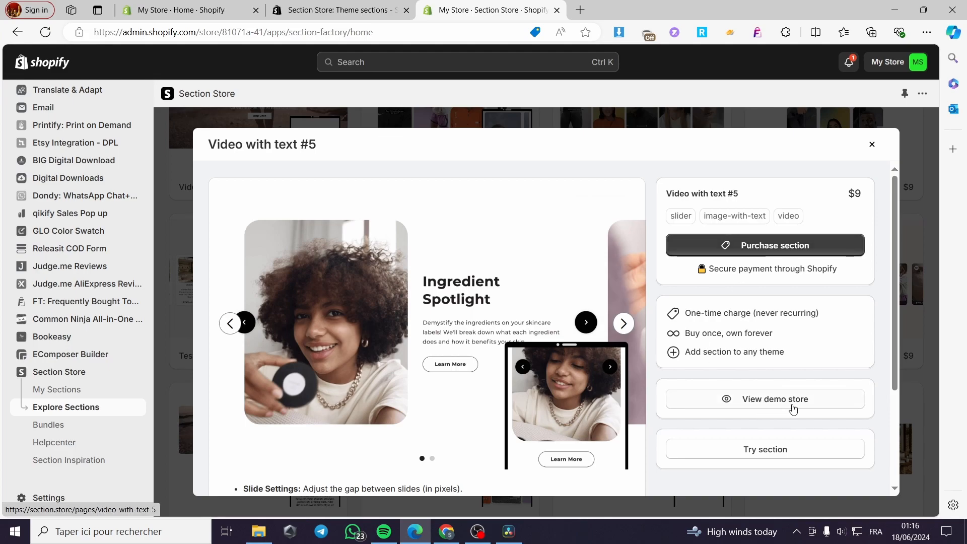
Try the Video with text #5 section by opening the Section Store Demo theme in the theme editor.
left_click(772, 457)
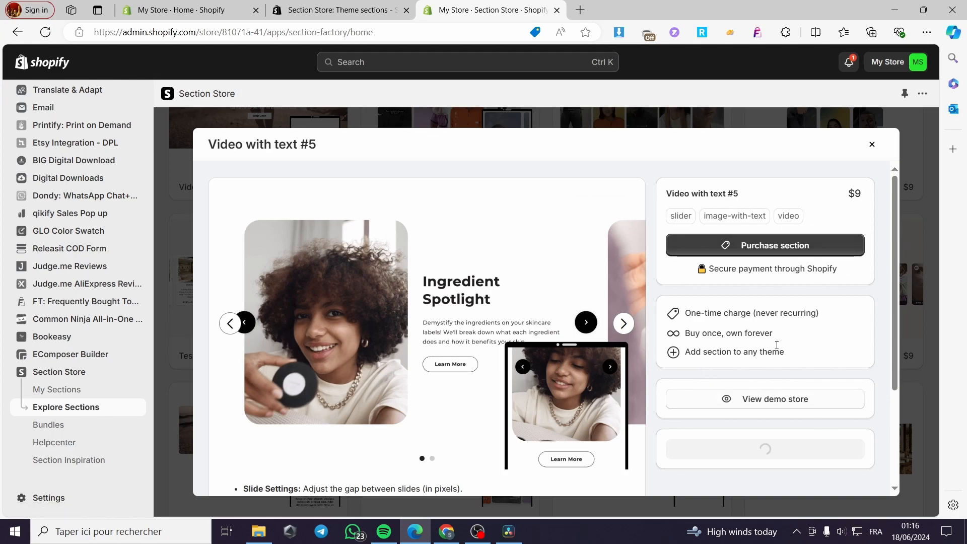
left_click_drag(862, 193, 850, 193)
left_click(861, 203)
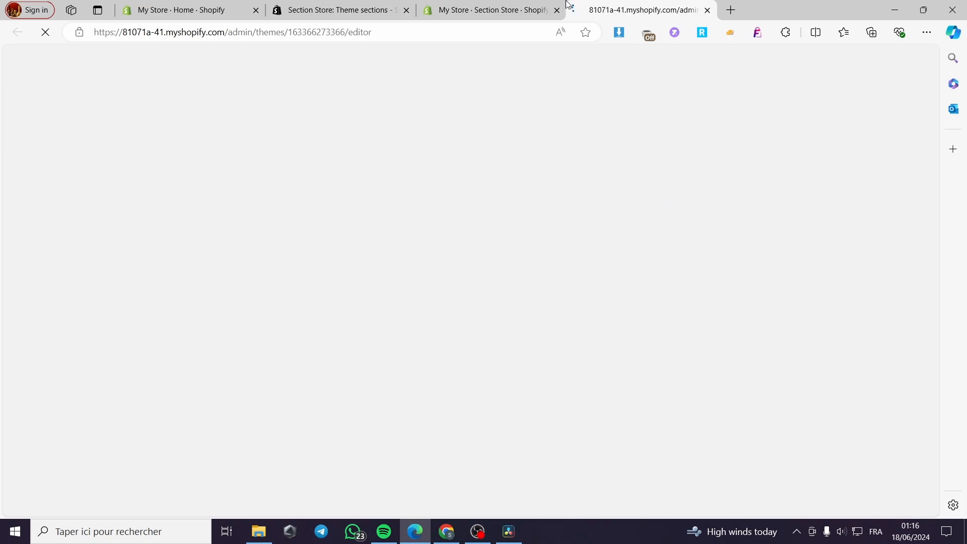
left_click(496, 5)
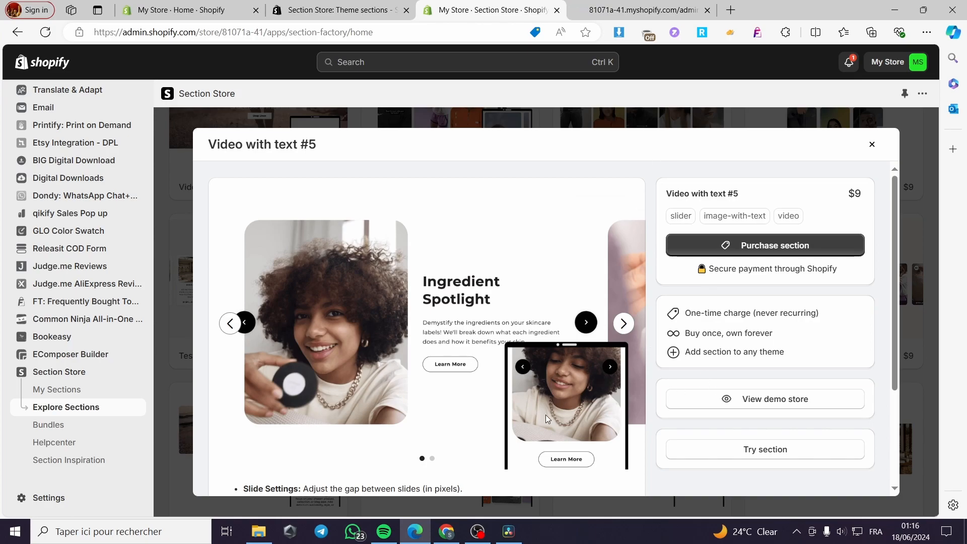
left_click(629, 5)
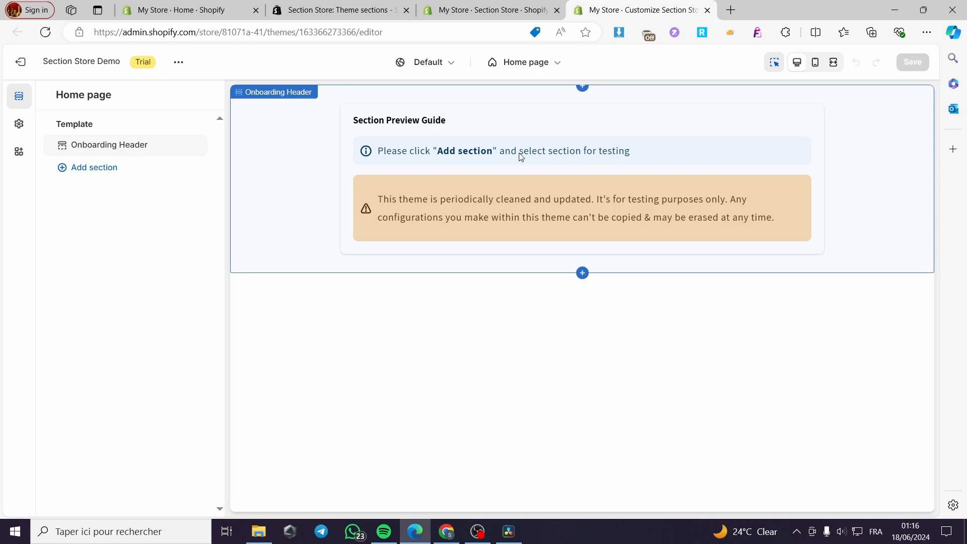
Add the SS - Video With Text #5 section to the demo theme's home page and pause its preview video.
left_click(87, 173)
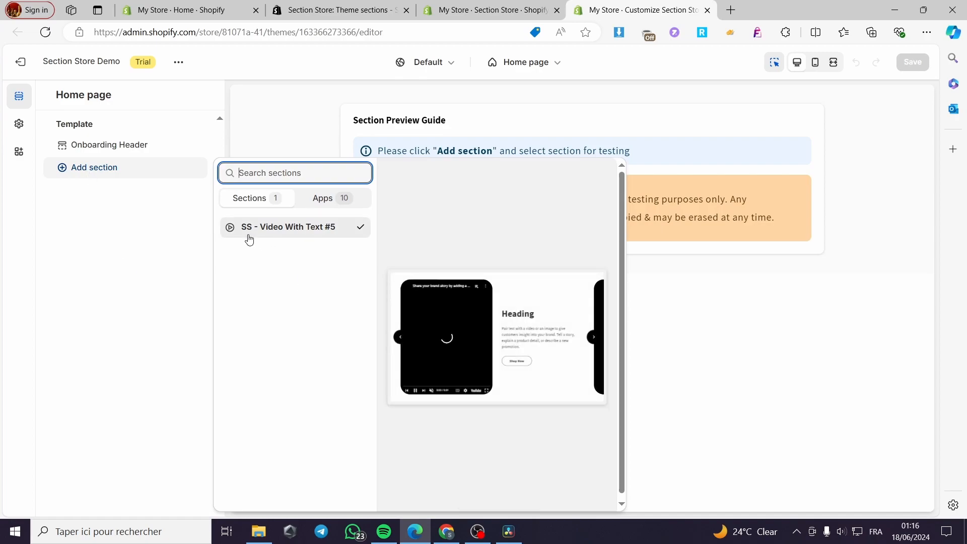
left_click(312, 232)
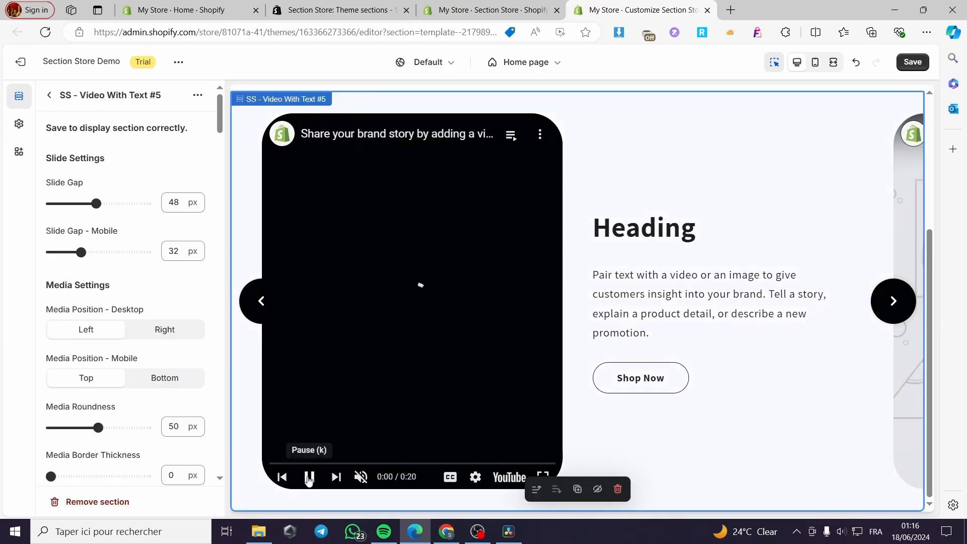
left_click(309, 478)
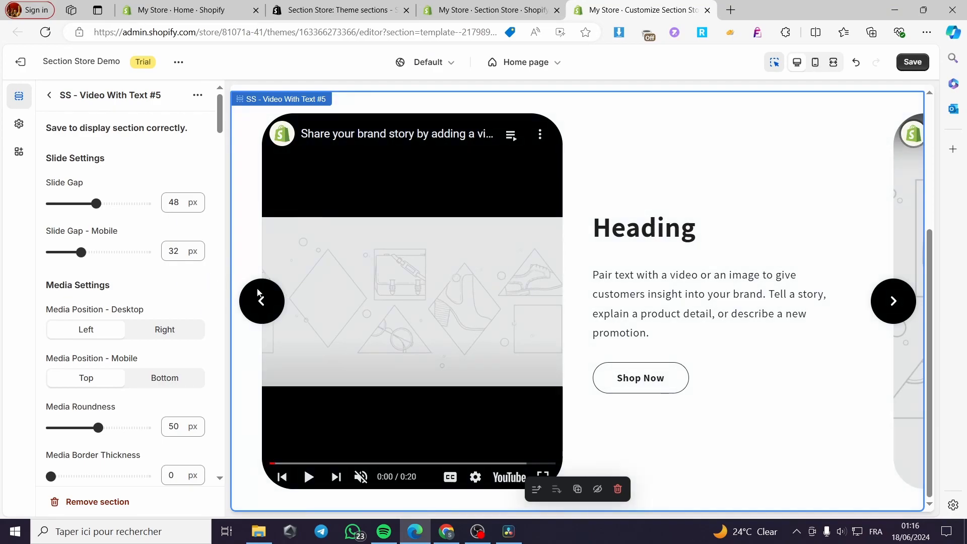
scroll(733, 300, "up", 3)
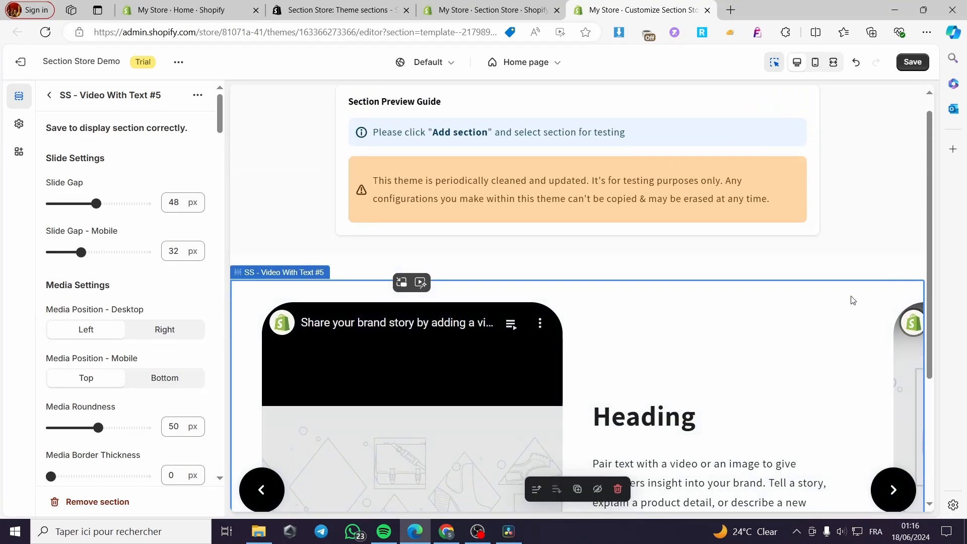
Set the video section's Slide Gap to 34 px and its mobile Slide Gap to 28 px.
scroll(436, 352, "down", 2)
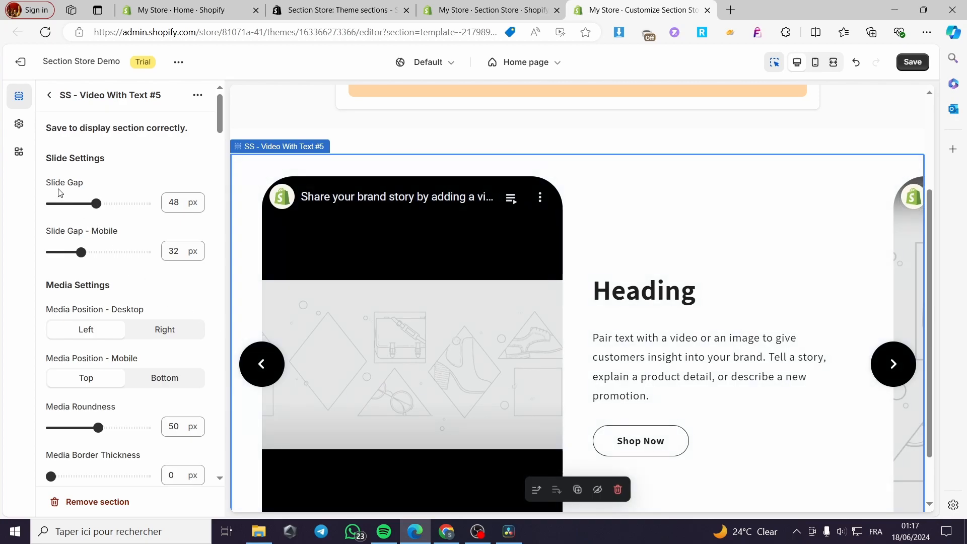
left_click_drag(73, 202, 93, 203)
mouse_move(81, 252)
left_mouse_down()
mouse_move(94, 252)
mouse_move(77, 252)
left_mouse_up()
Try the Right media position for desktop and restore it to Left.
scroll(124, 281, "down", 1)
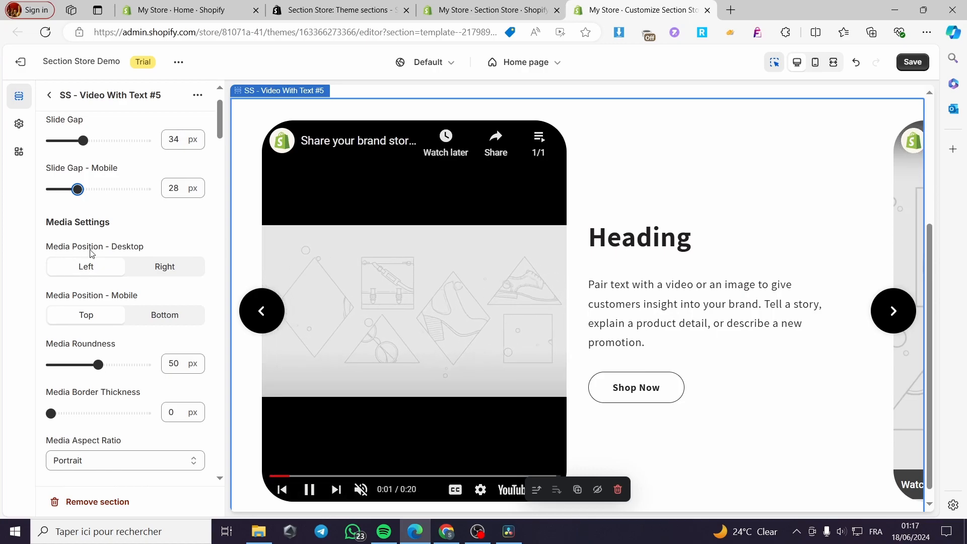
left_click(158, 268)
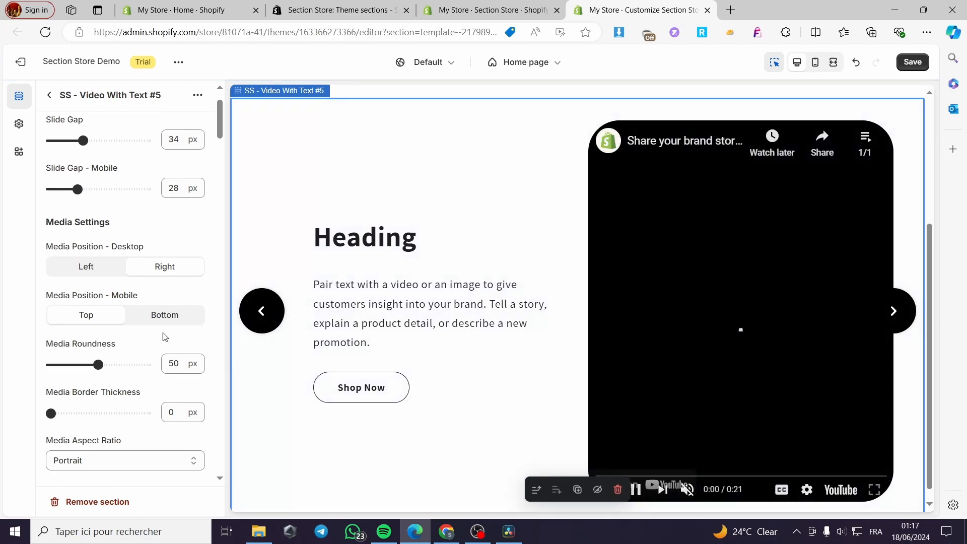
left_click(110, 272)
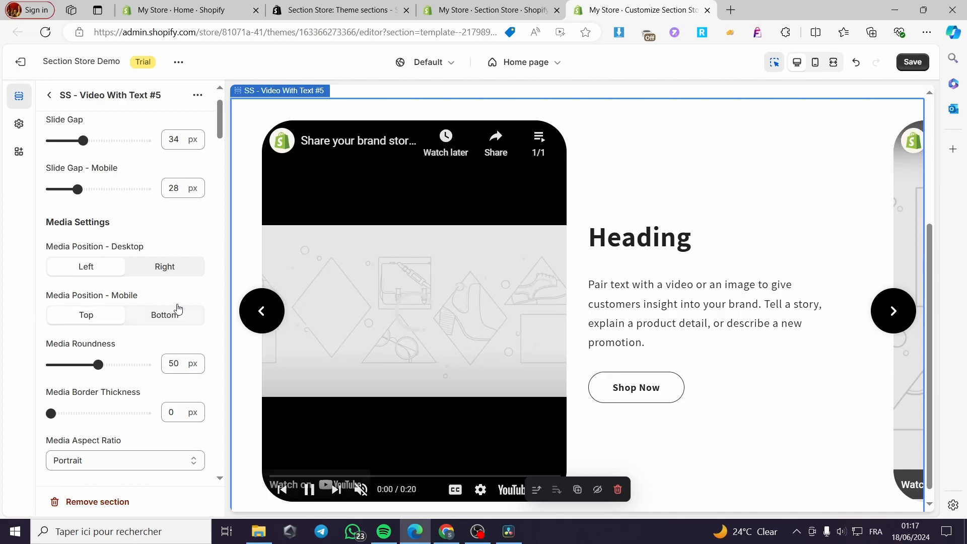
Set the mobile media position to Bottom while previewing the mobile layout, and return to the desktop preview.
left_click(815, 62)
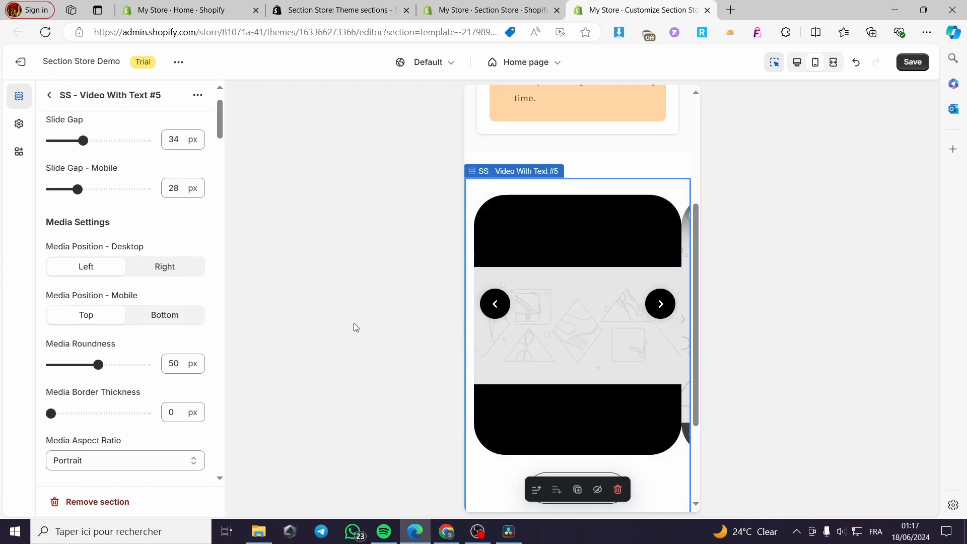
scroll(564, 322, "down", 3)
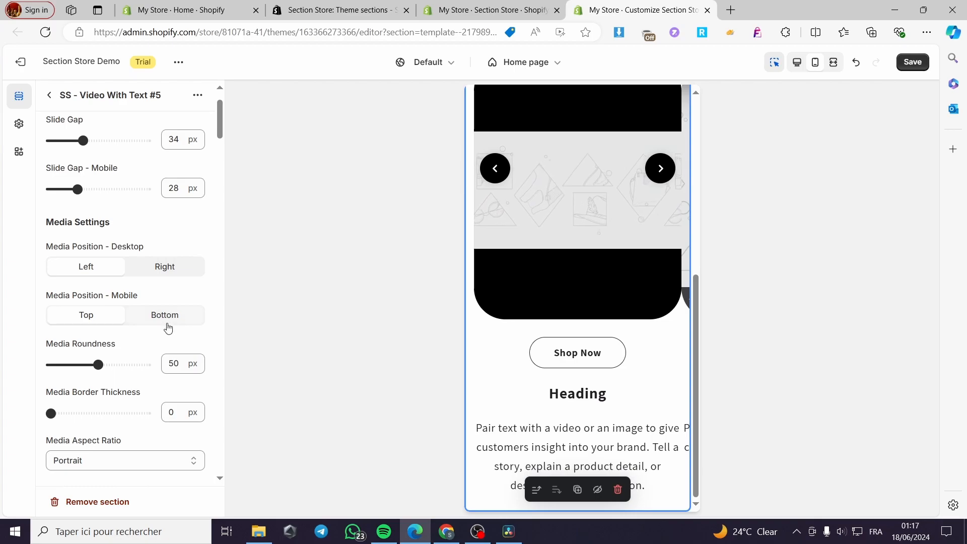
left_click(170, 321)
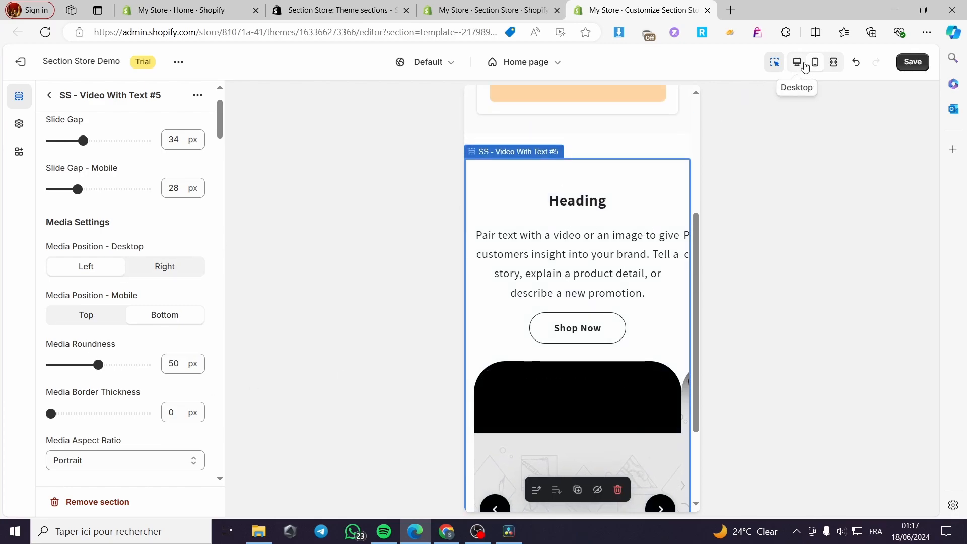
left_click(797, 62)
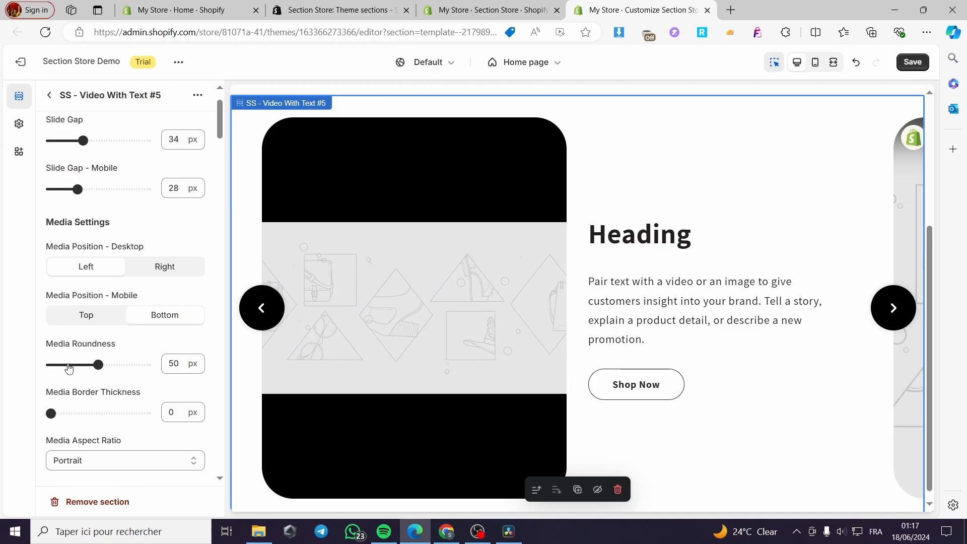
Set Media Roundness to 22 px, pause the preview video and dismiss its More videos suggestions.
left_click_drag(99, 365, 71, 366)
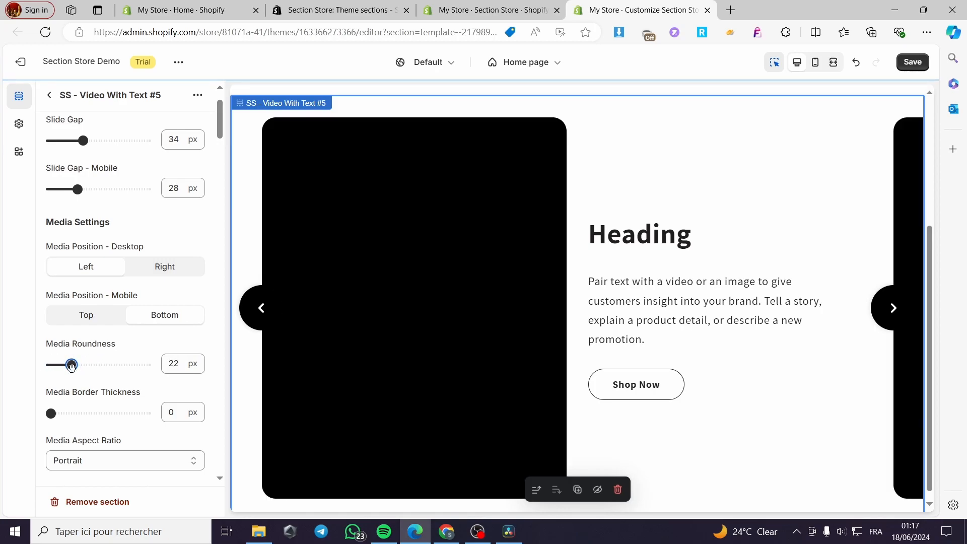
scroll(121, 375, "down", 1)
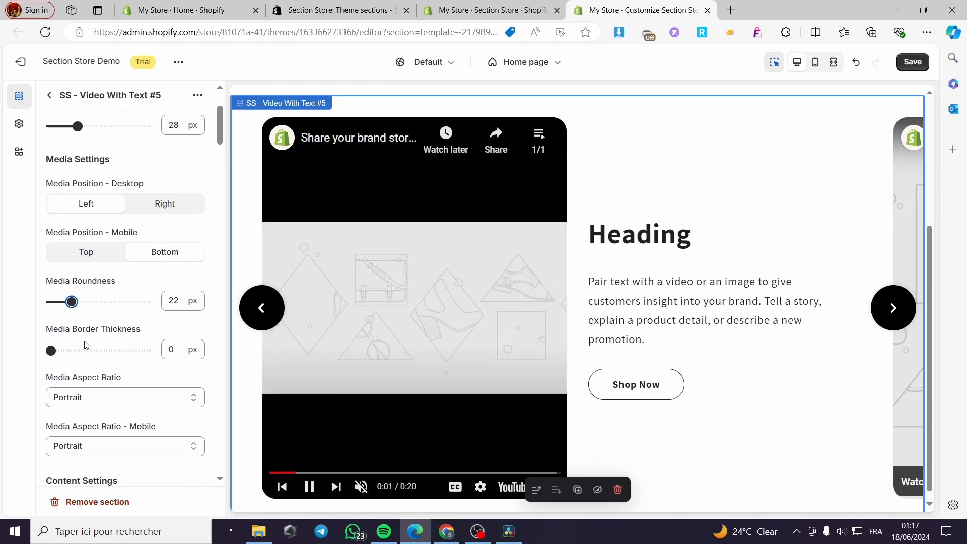
left_click(309, 486)
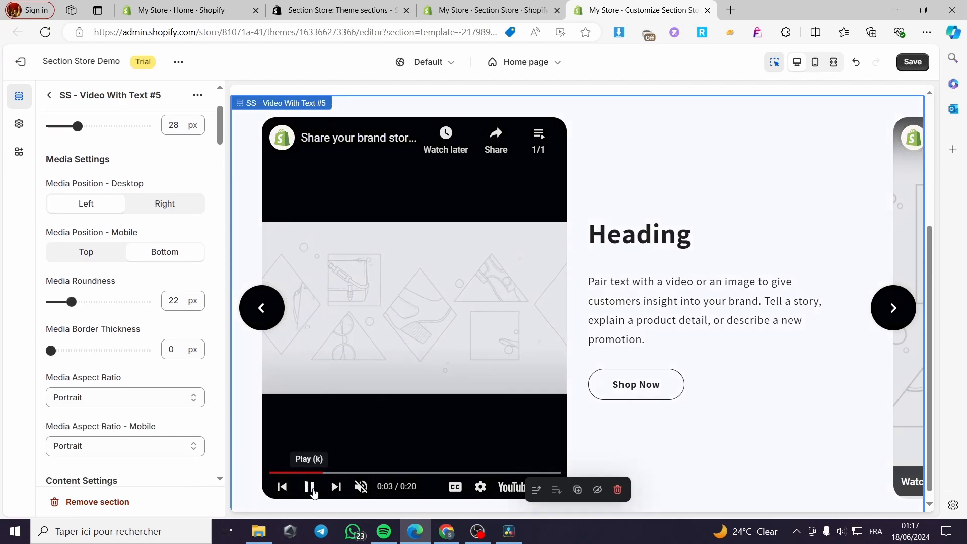
scroll(121, 345, "down", 3)
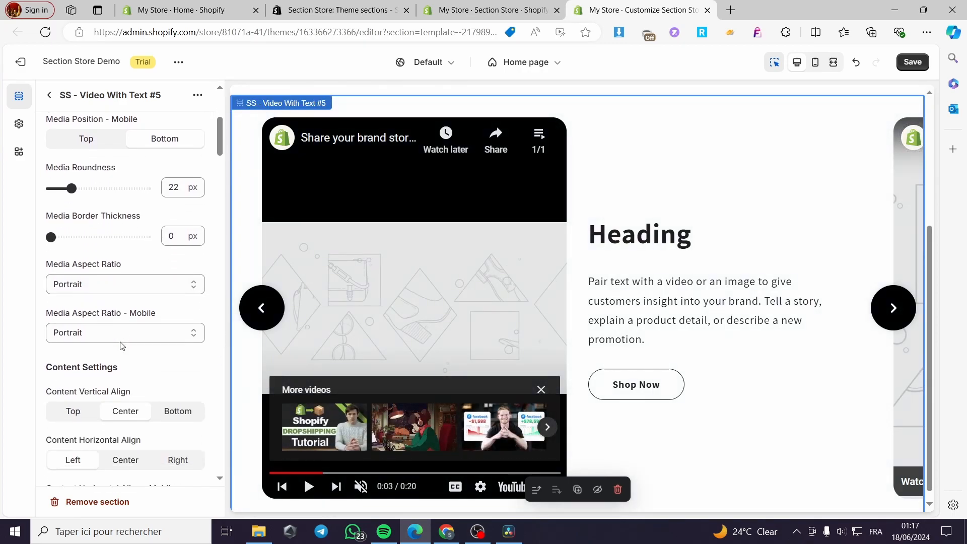
left_click(541, 390)
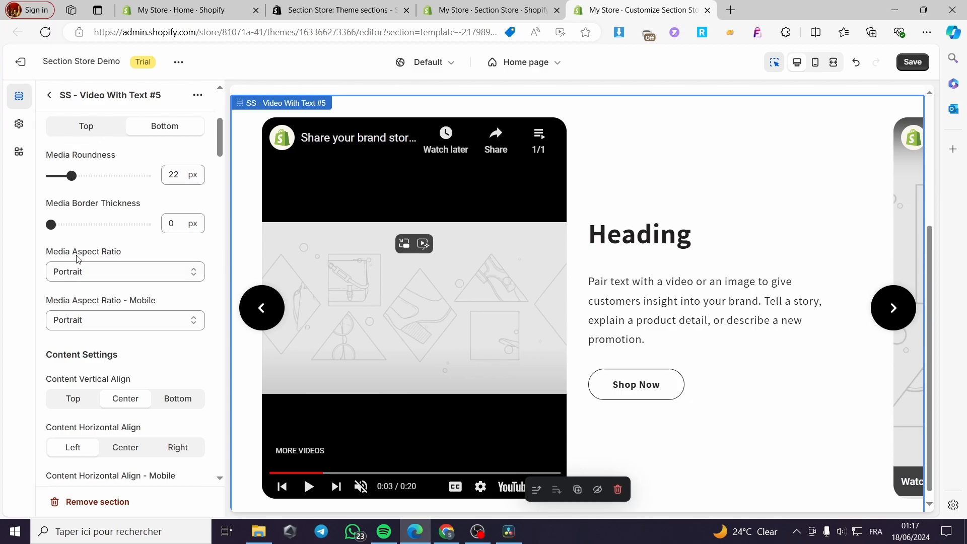
Set the desktop Media Aspect Ratio to Landscape and pause the preview video.
left_click(131, 277)
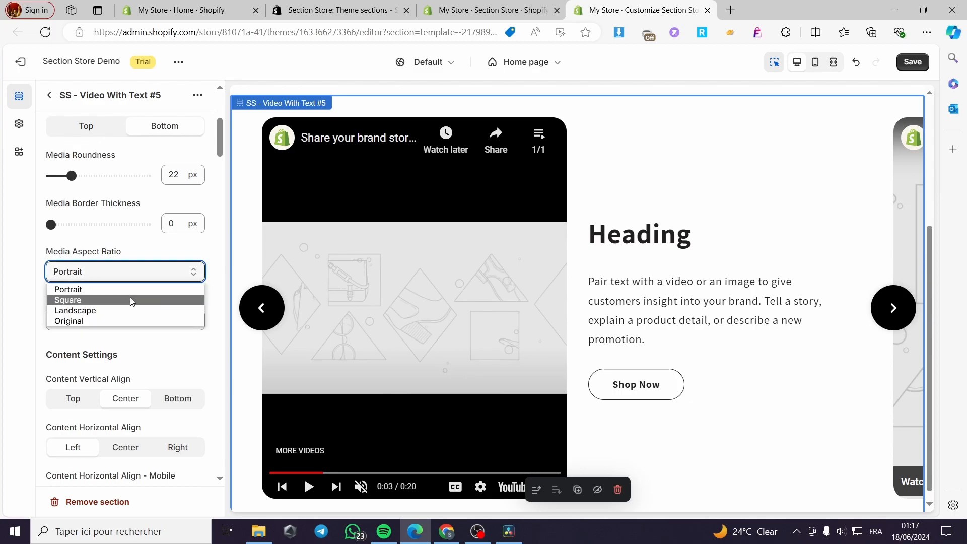
left_click(131, 295)
left_click(126, 273)
left_click(110, 311)
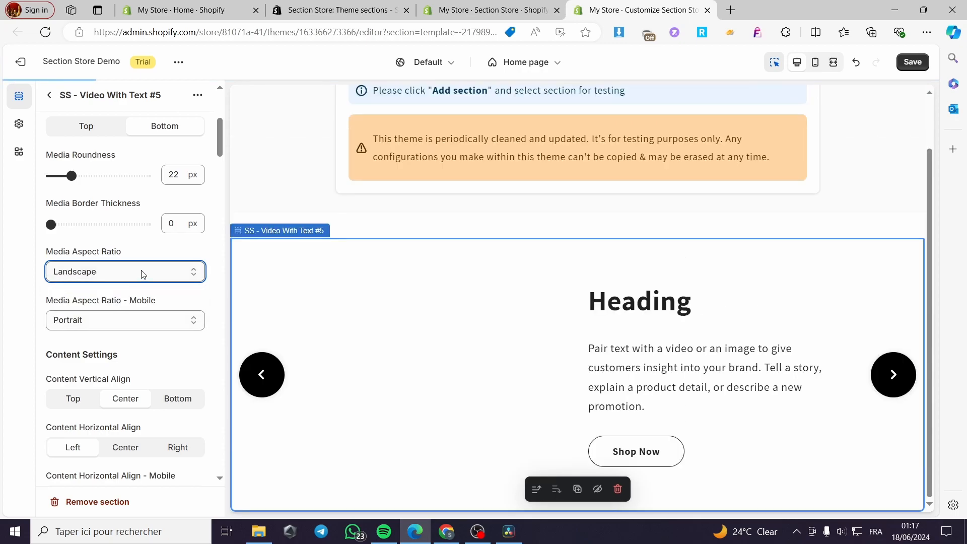
left_click(310, 477)
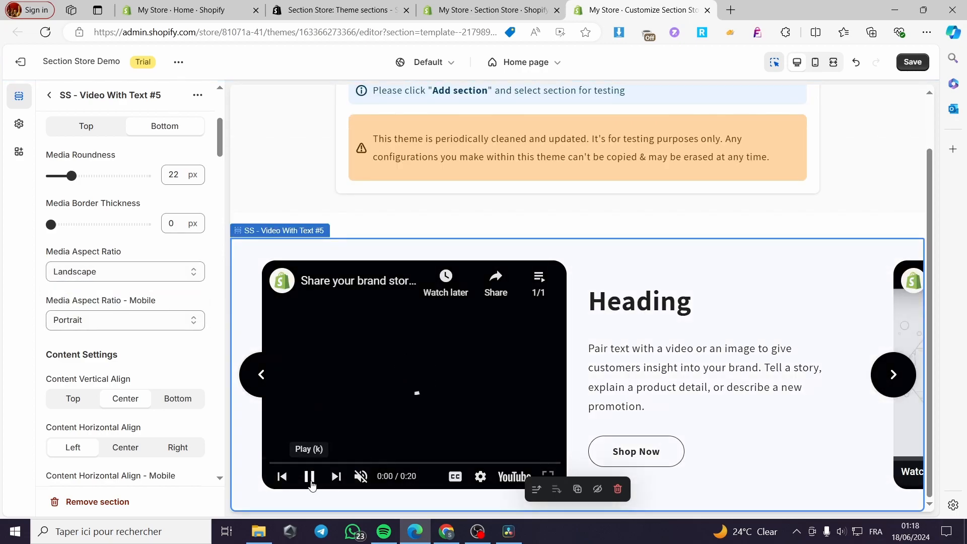
Compare the Top and Center content vertical alignments and set the alignment to Bottom.
scroll(133, 368, "down", 2)
scroll(133, 368, "down", 1)
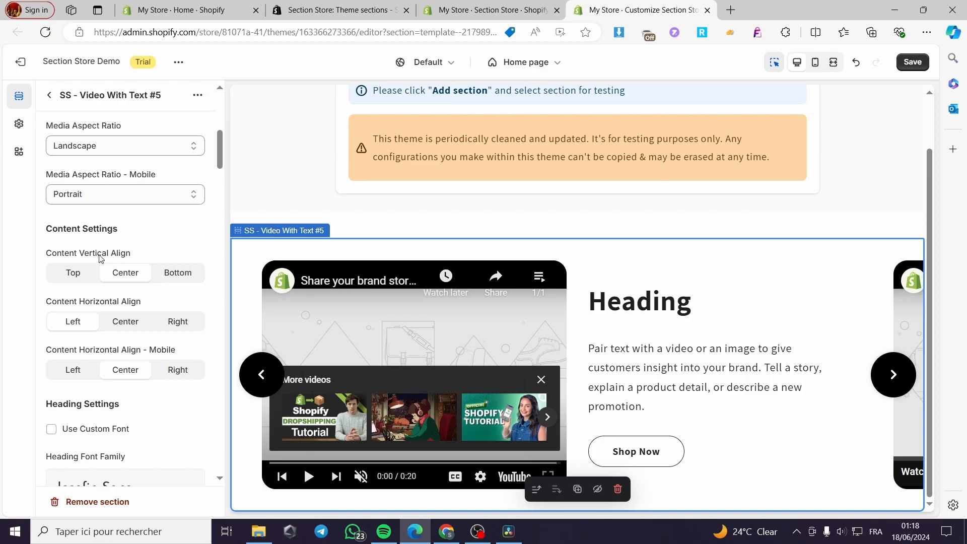
left_click(77, 274)
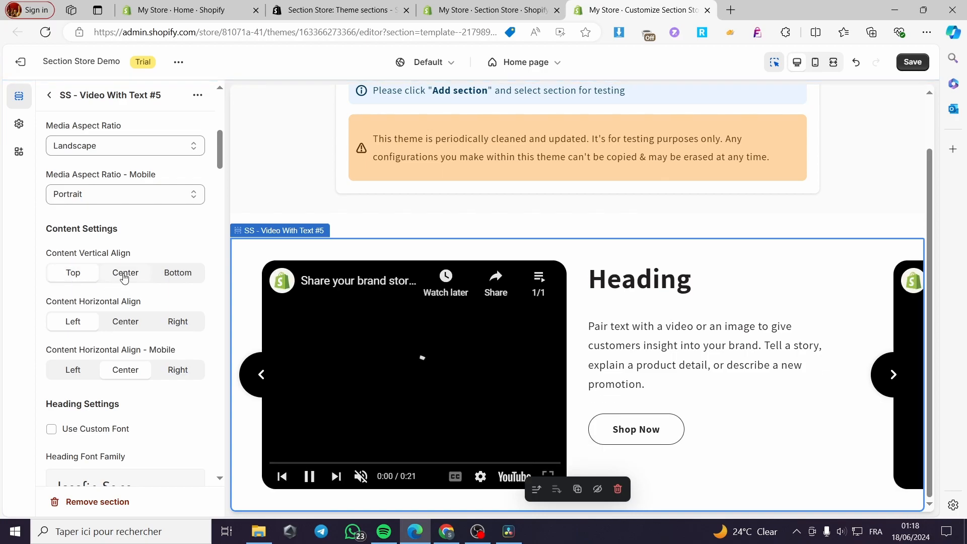
left_click(125, 275)
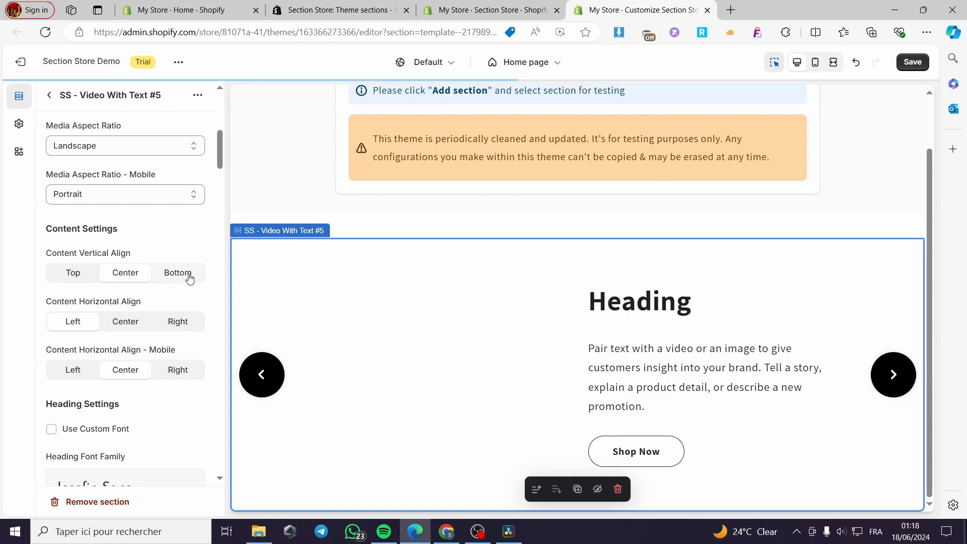
left_click(190, 278)
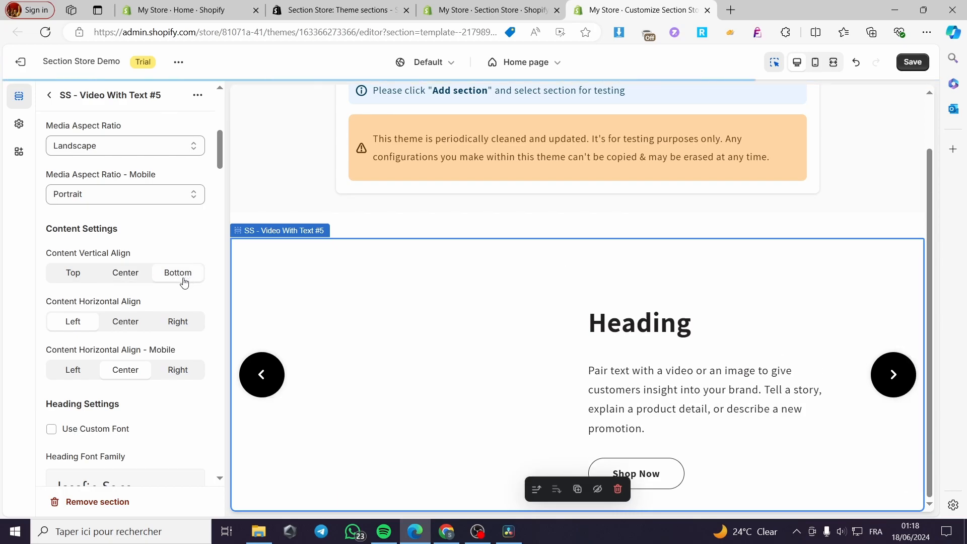
Reduce the desktop Heading Size to 30 px and pause the preview video.
scroll(144, 310, "down", 3)
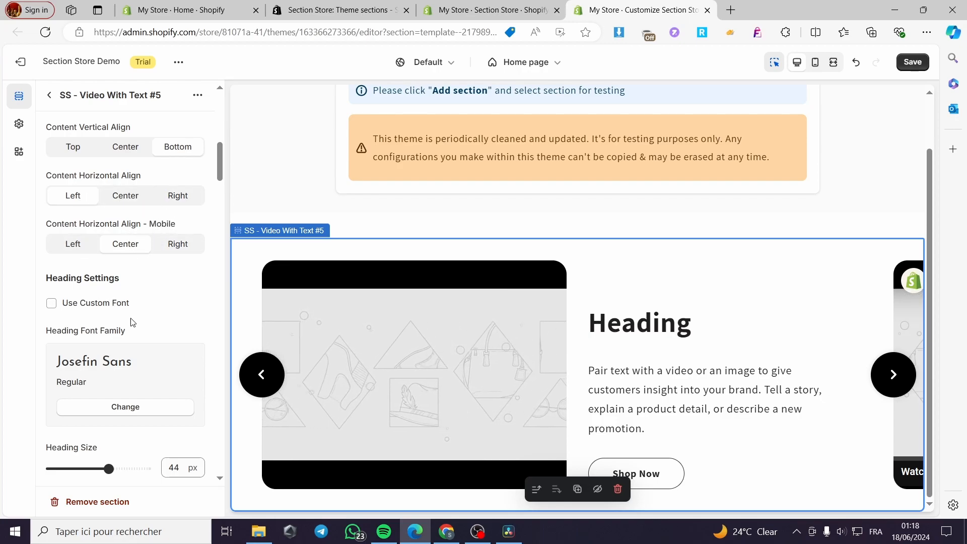
scroll(117, 323, "down", 1)
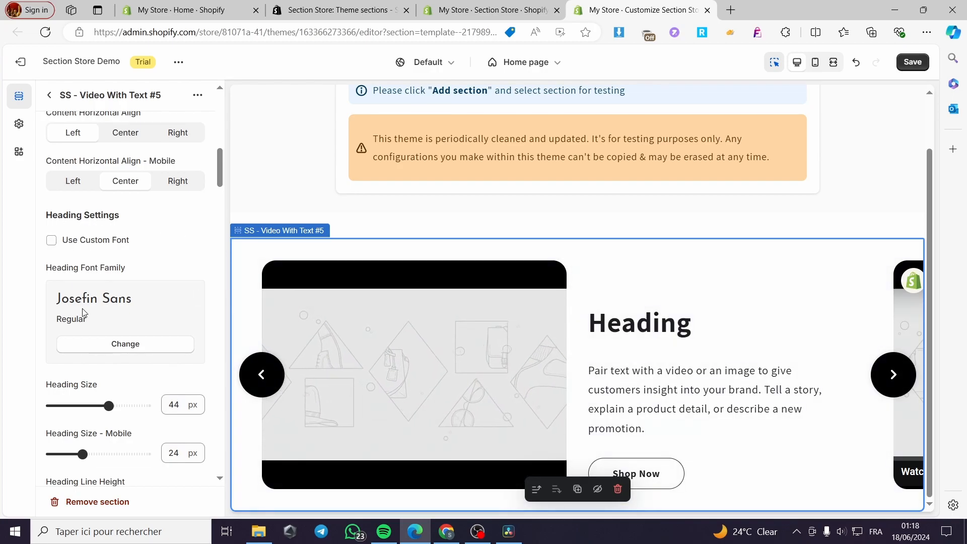
scroll(103, 277, "down", 3)
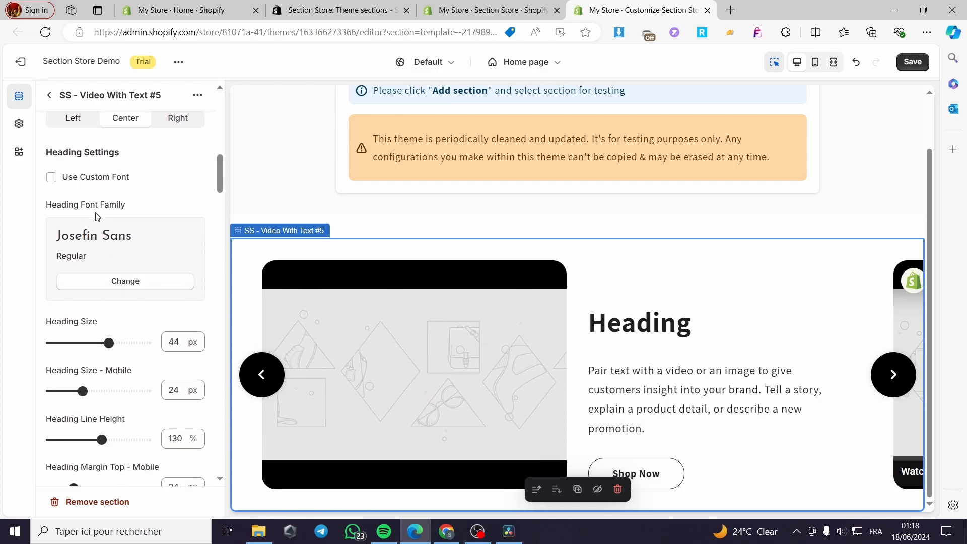
scroll(129, 228, "up", 1)
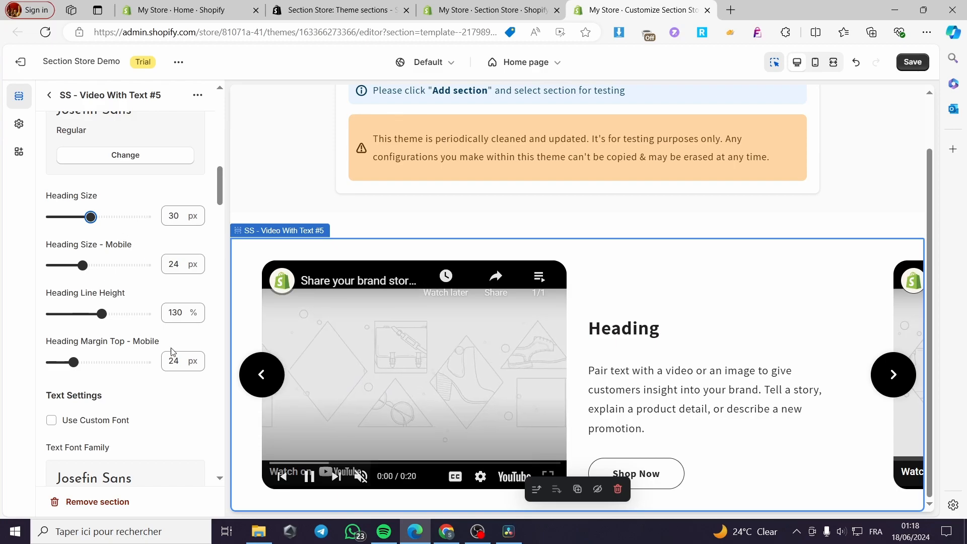
left_click(308, 476)
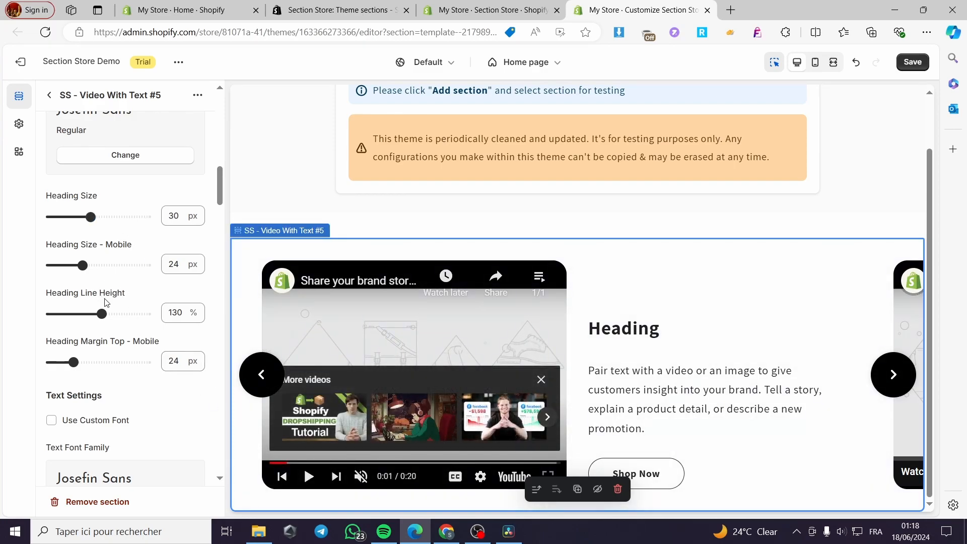
Change the Heading Color under Slide Colors to red #E92D2D.
scroll(85, 282, "down", 1)
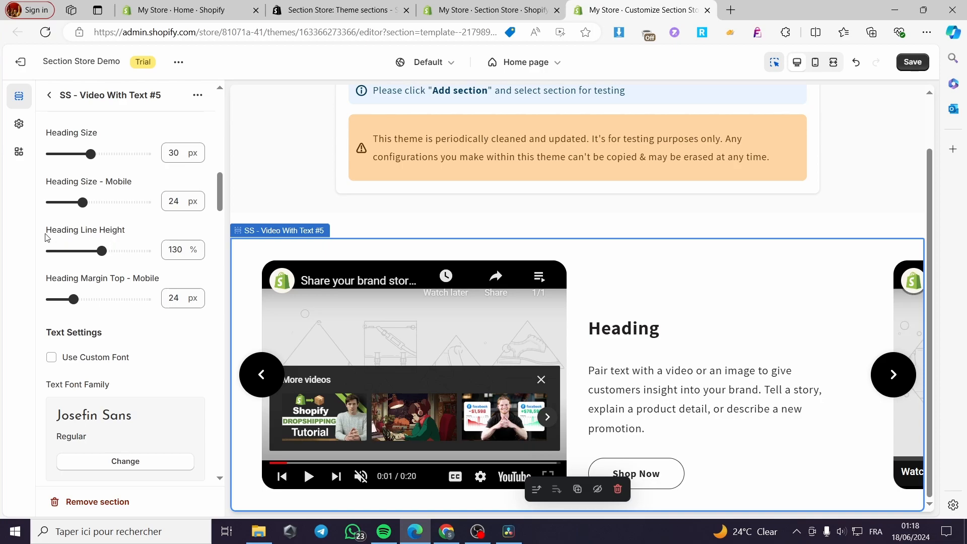
scroll(133, 287, "down", 5)
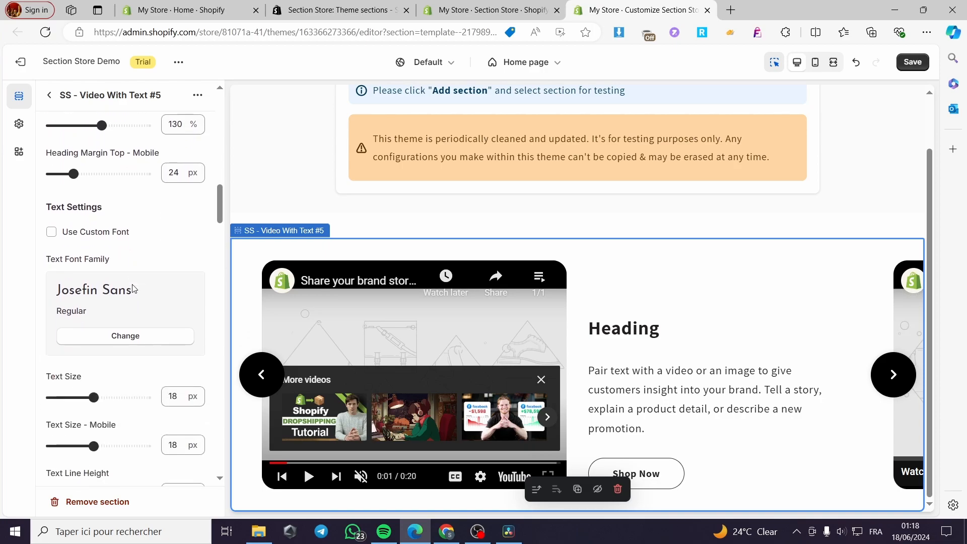
scroll(144, 287, "down", 5)
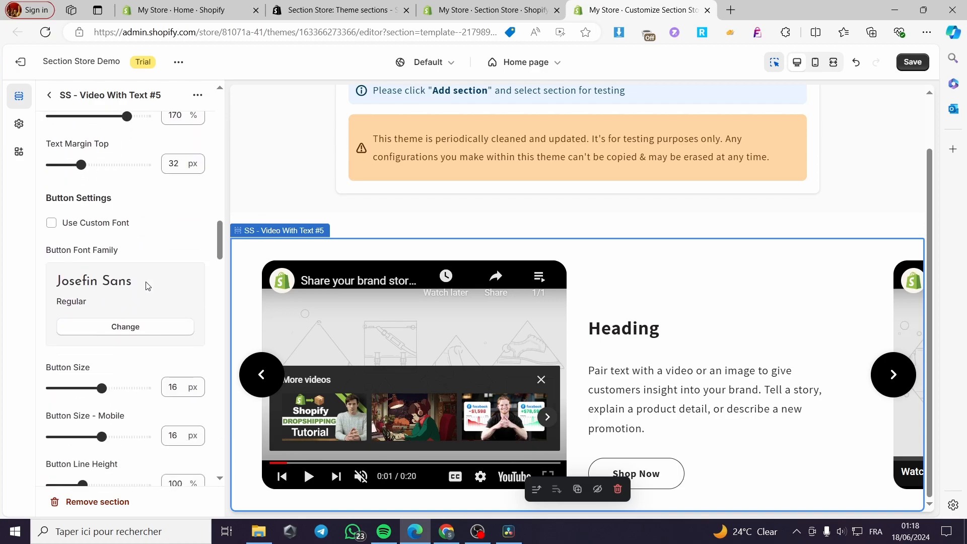
left_click_drag(219, 242, 223, 326)
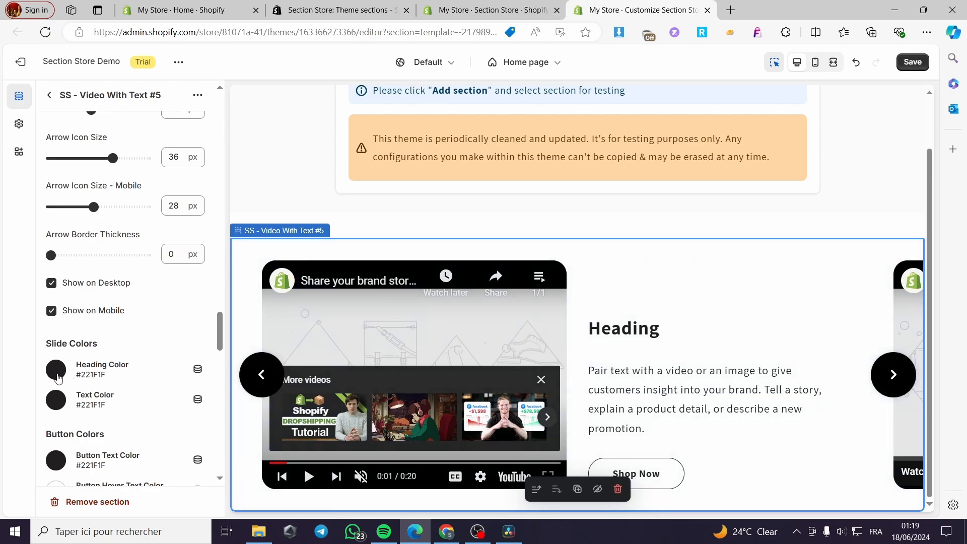
left_click(56, 371)
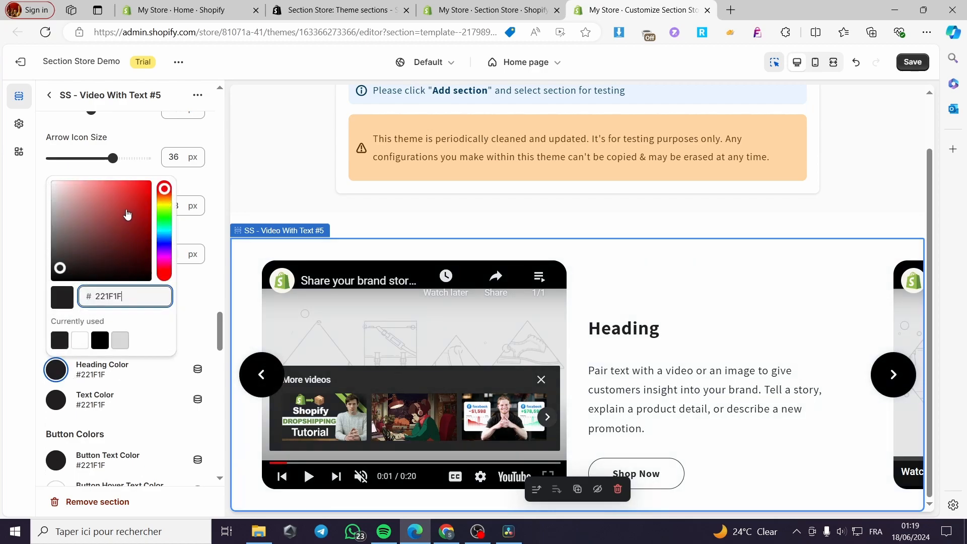
left_click(132, 189)
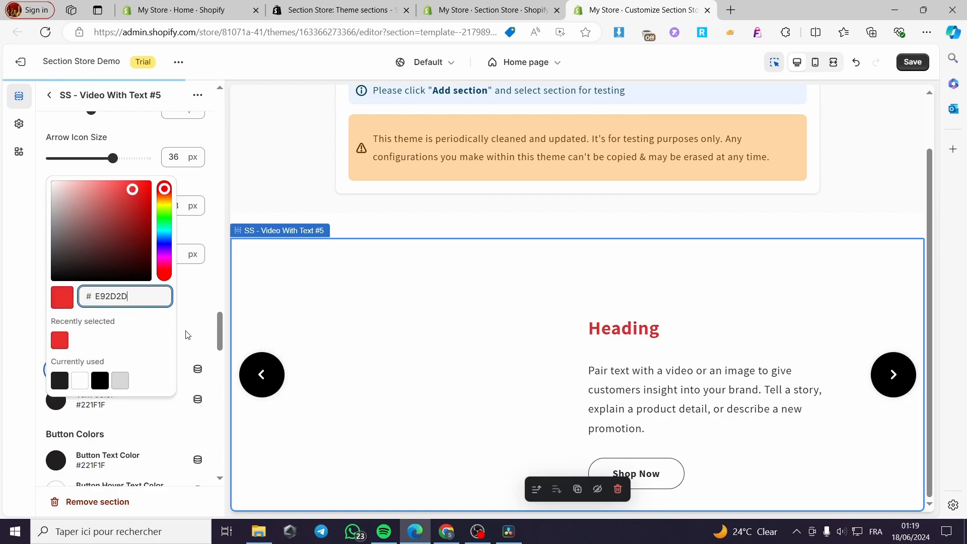
left_click(186, 332)
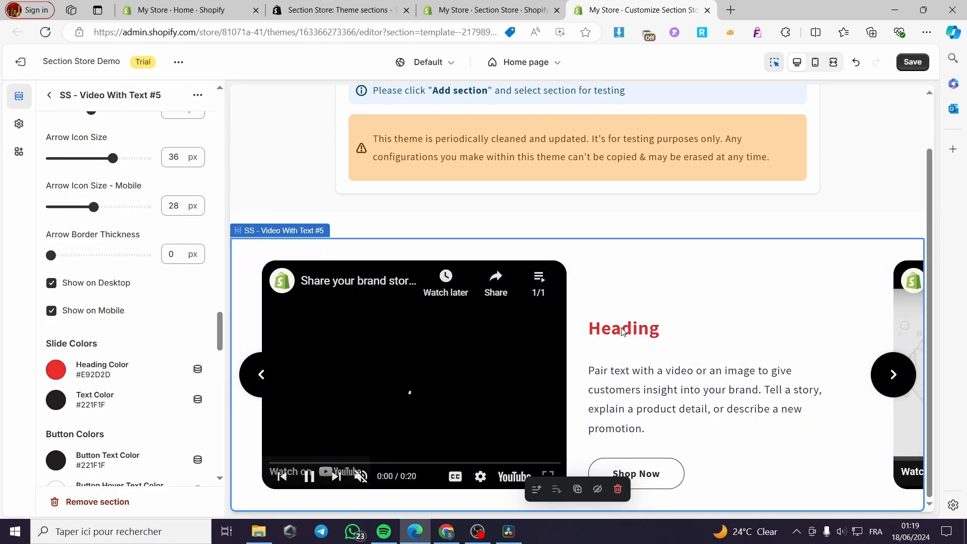
Change the Button Text Color under Button Colors to red #E42222.
scroll(99, 367, "down", 2)
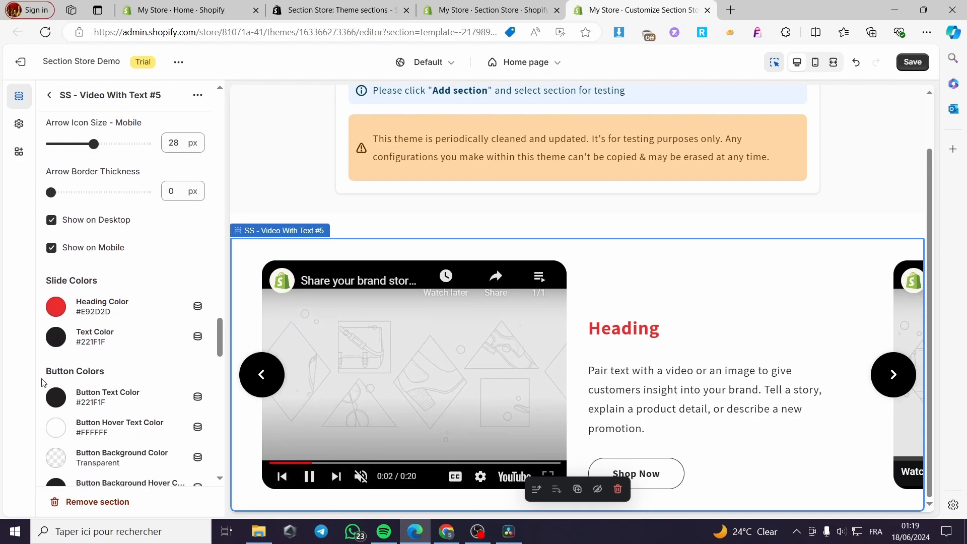
scroll(42, 383, "down", 2)
left_click(64, 338)
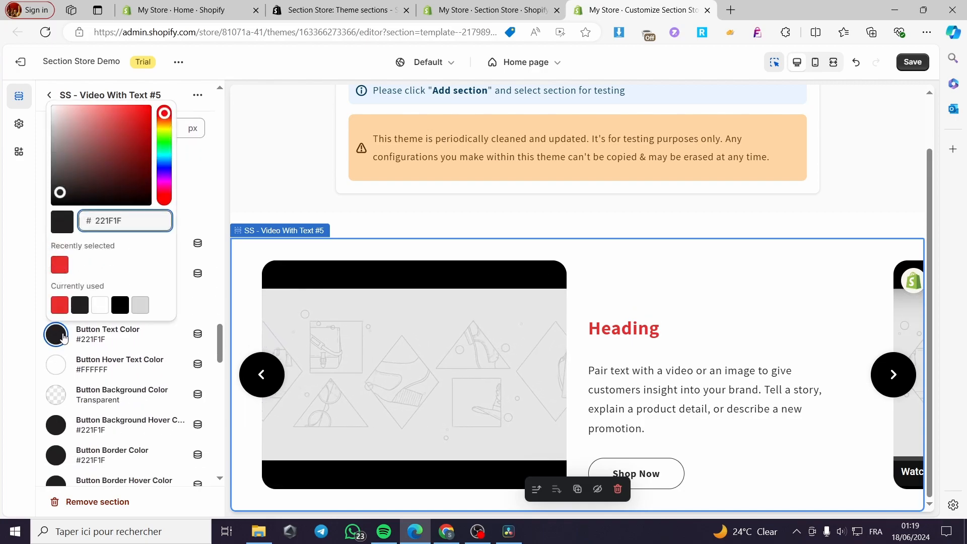
left_click(59, 264)
left_click(200, 308)
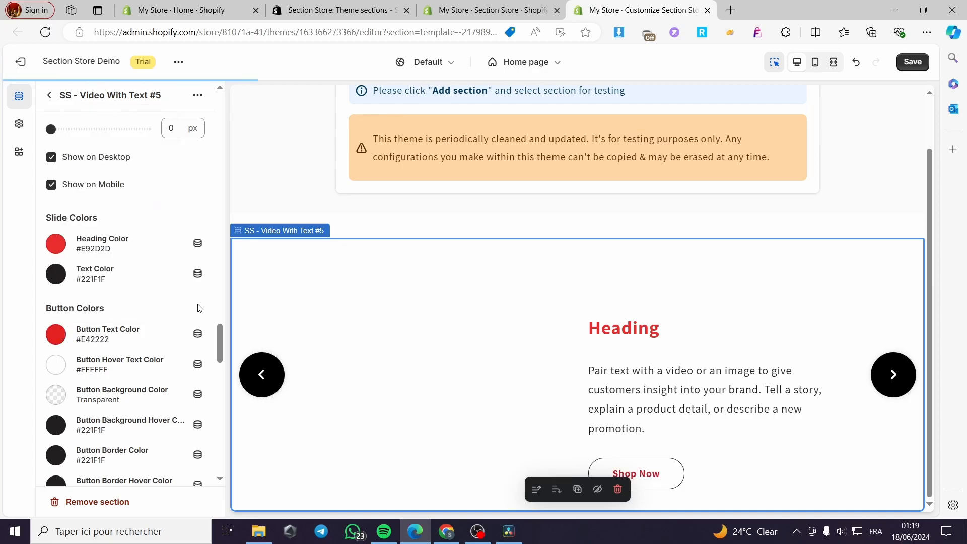
Review the video section's remaining color, padding and layout settings, and pause the preview video.
scroll(145, 381, "down", 2)
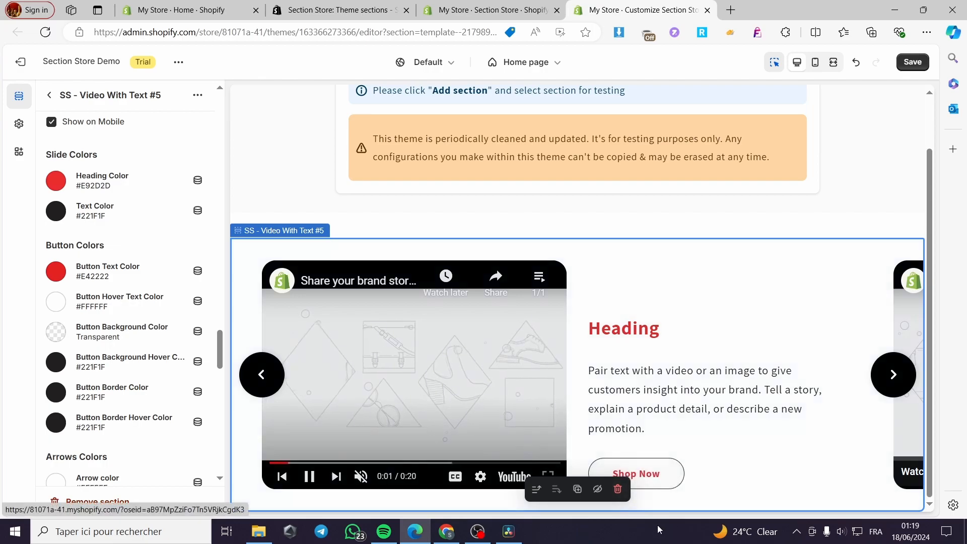
scroll(162, 398, "down", 10)
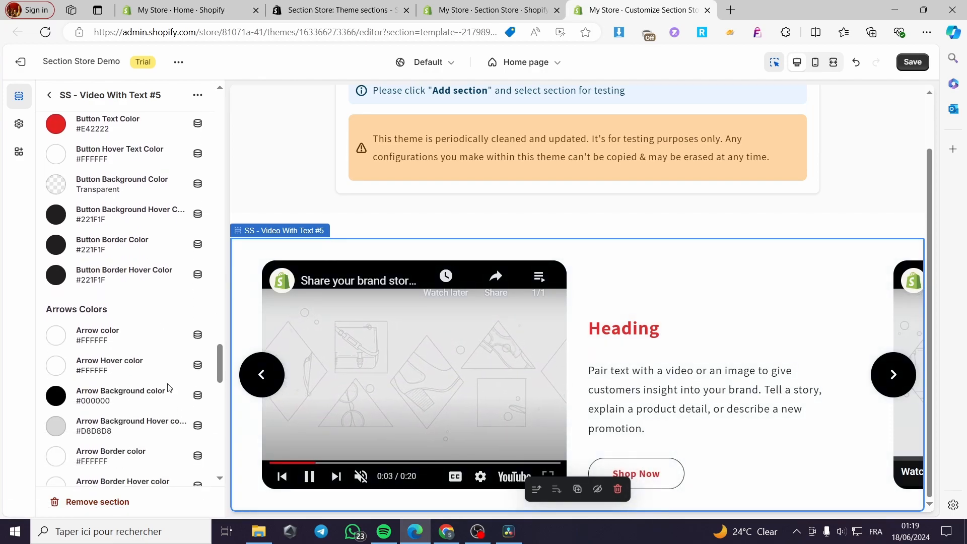
scroll(177, 383, "down", 7)
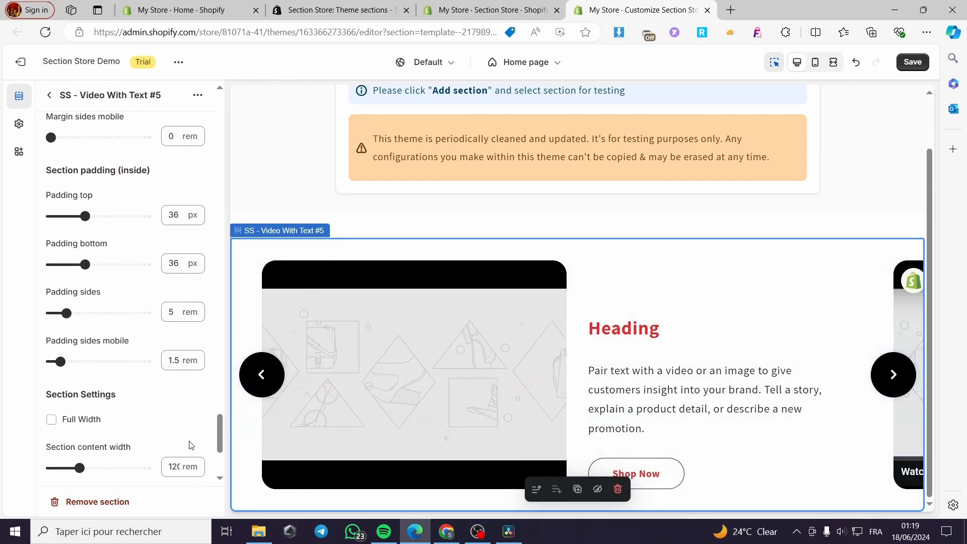
scroll(224, 455, "down", 4)
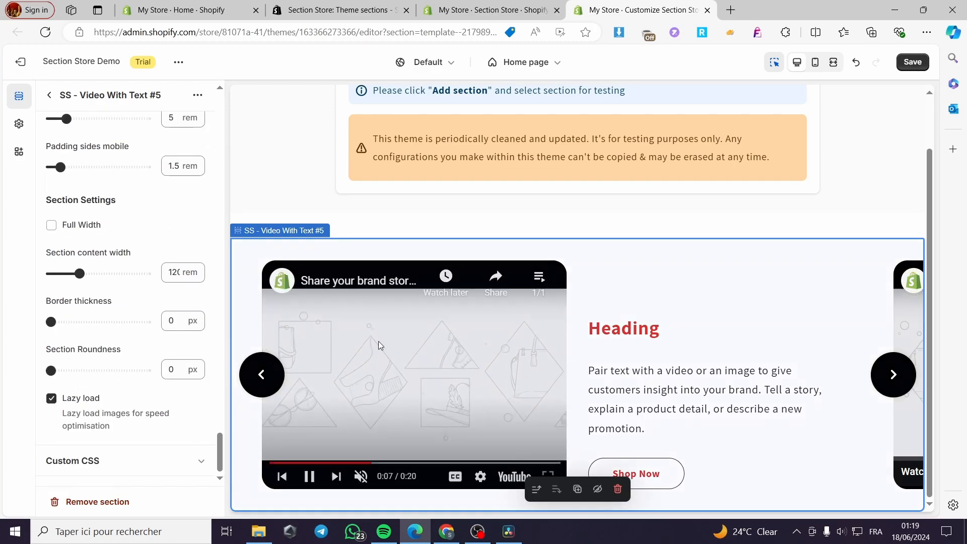
left_click(310, 475)
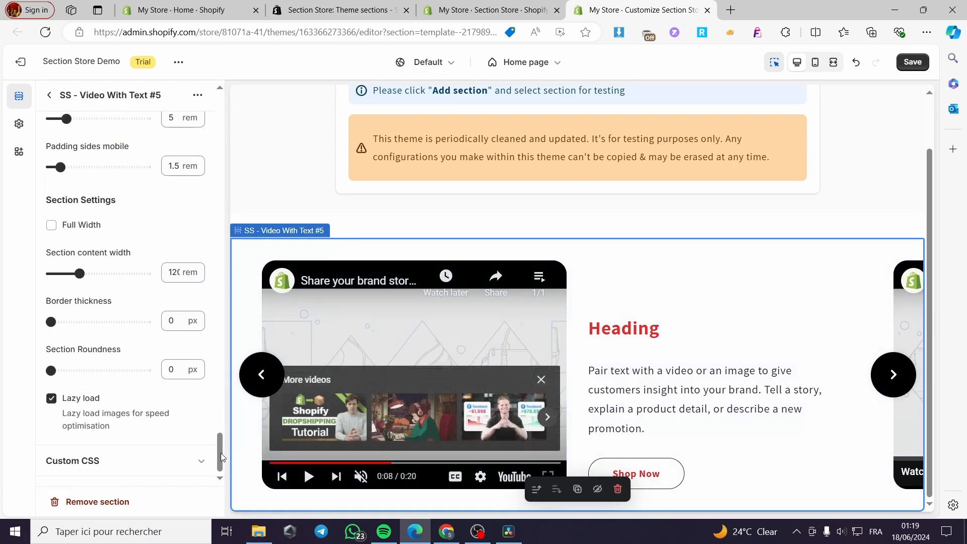
left_click(540, 382)
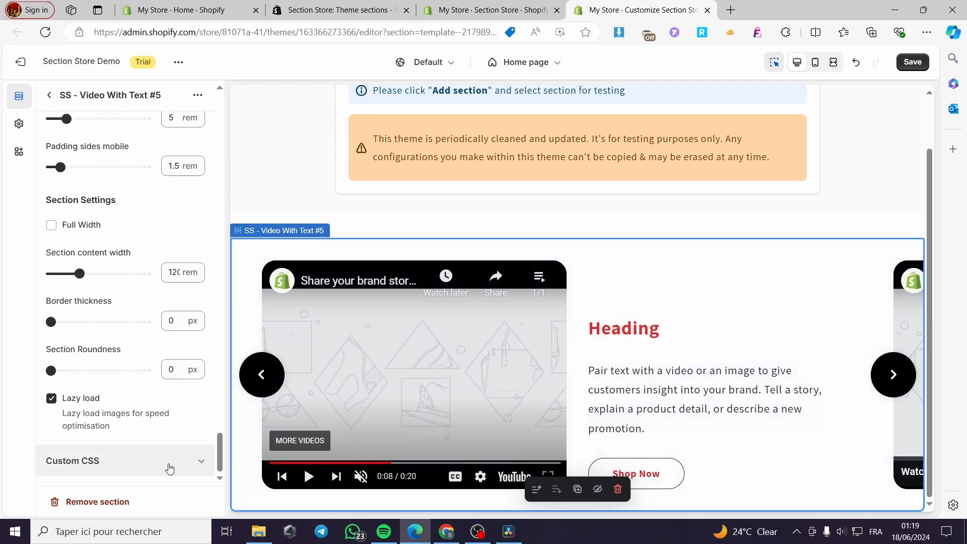
left_click_drag(223, 462, 235, 120)
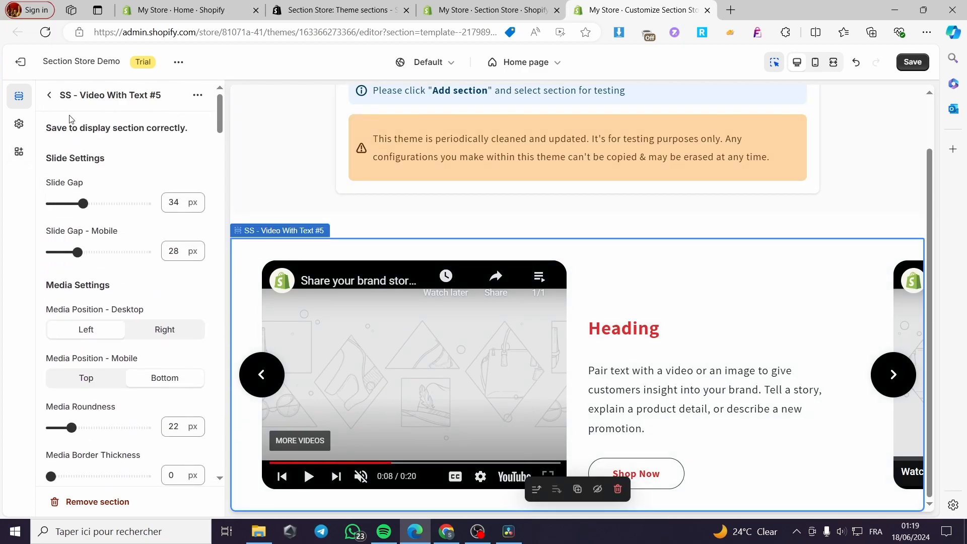
Set the first slide's Video from Shopify to the uploaded MP4 20600550-sd_426_240_30fps.
left_click(50, 98)
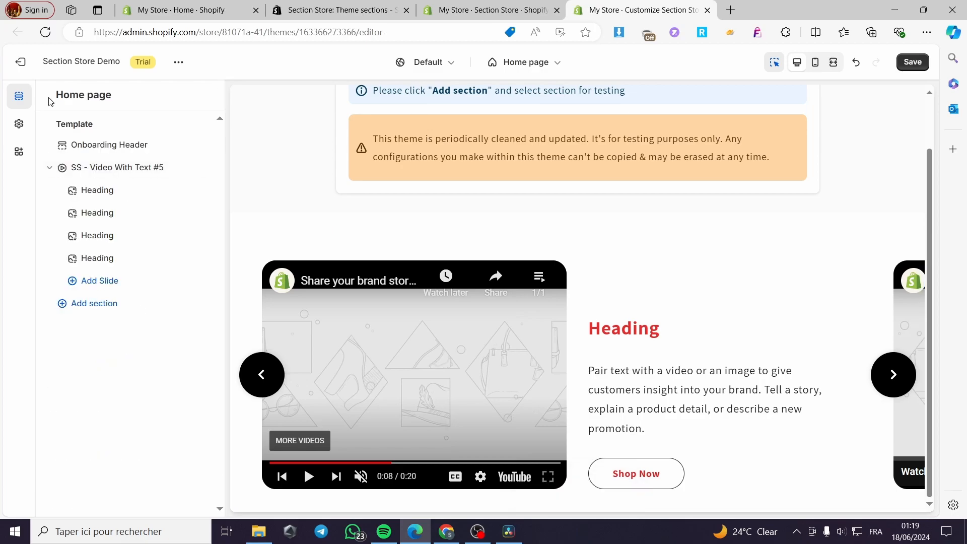
left_click(96, 171)
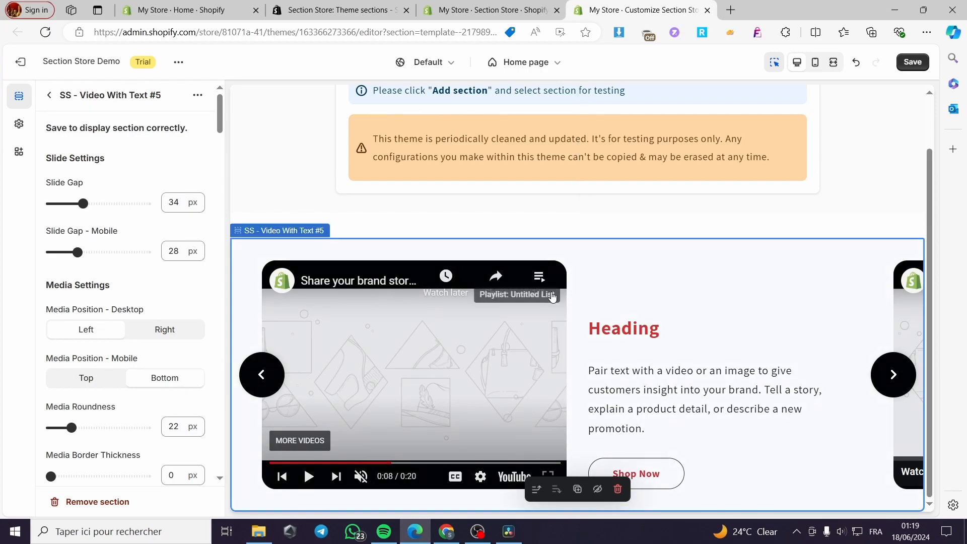
left_click(49, 95)
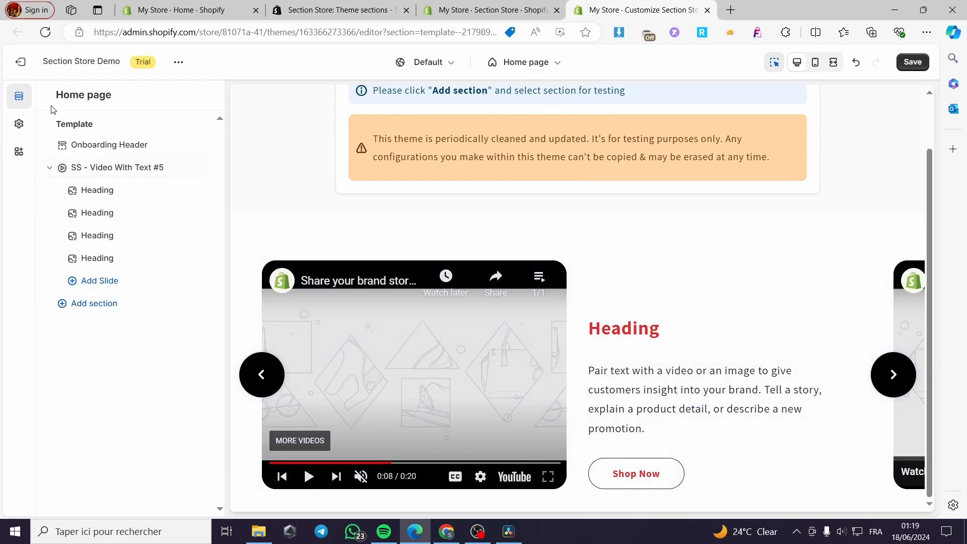
left_click(104, 191)
scroll(148, 188, "down", 6)
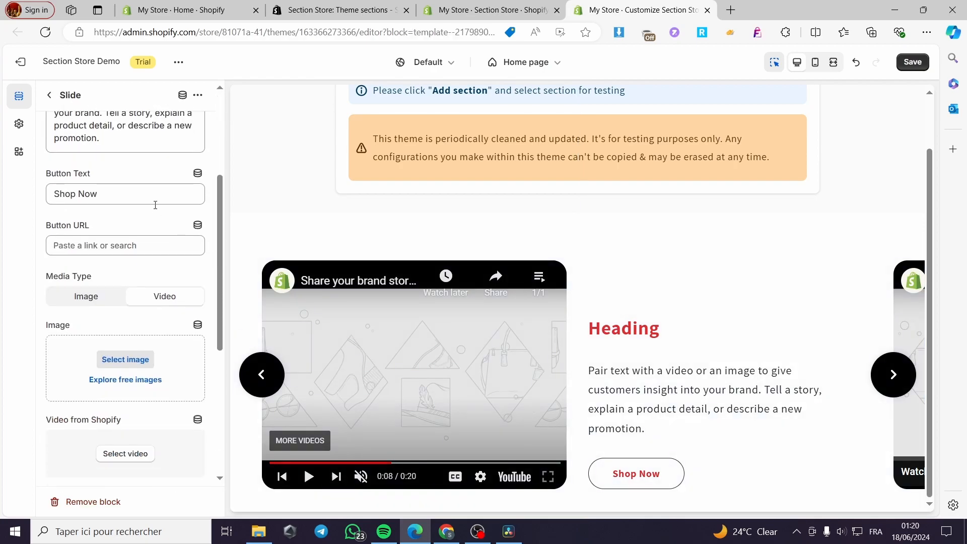
scroll(109, 235, "down", 3)
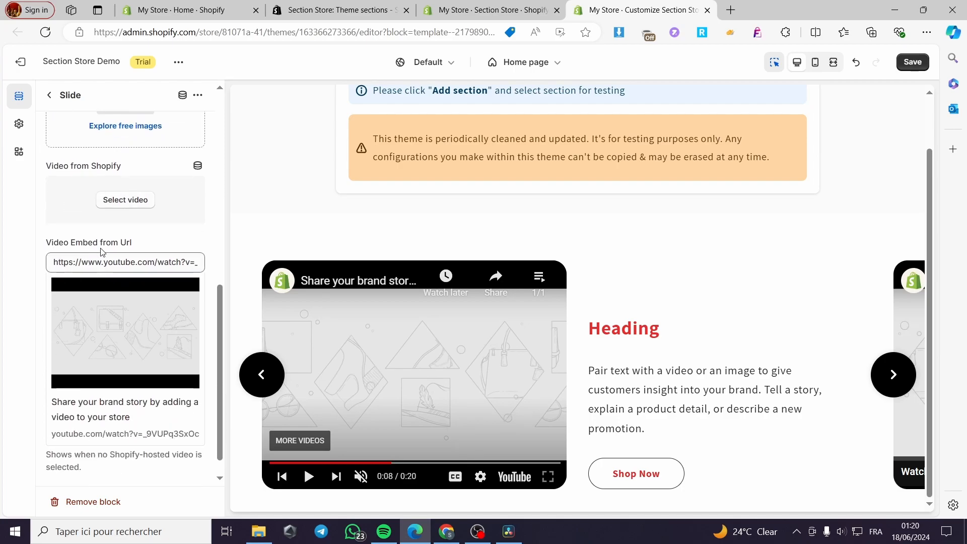
scroll(93, 261, "down", 1)
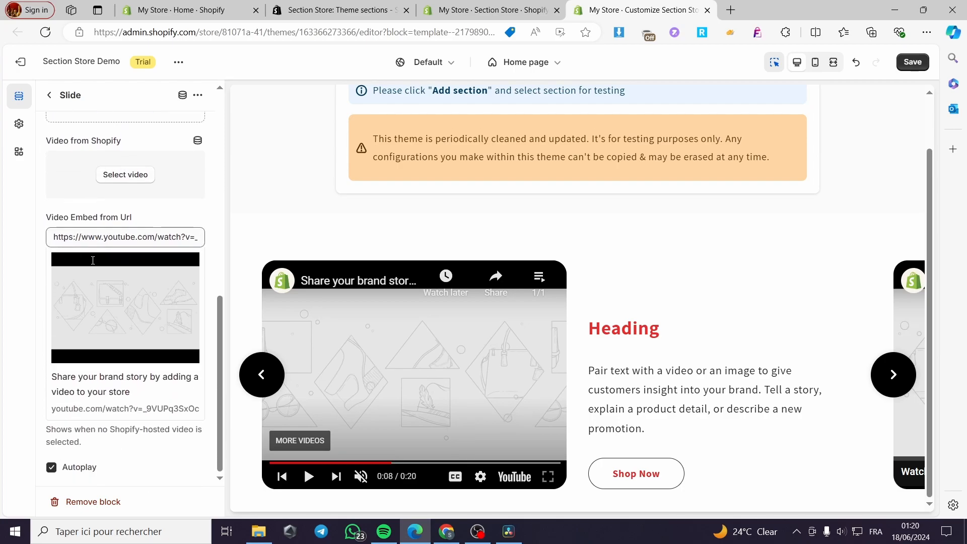
left_click(125, 177)
left_click(200, 277)
left_click(748, 480)
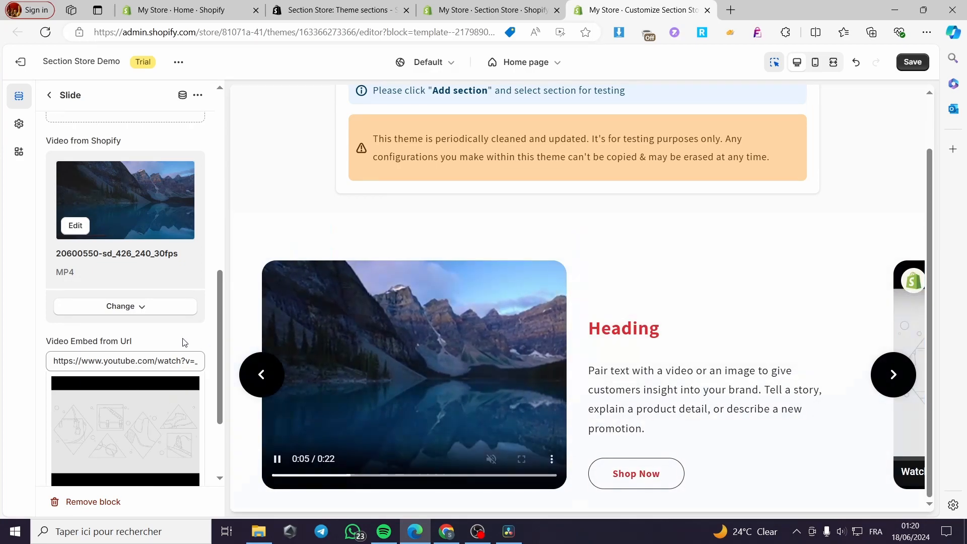
Clear the YouTube link from the first slide's Video Embed from Url setting.
left_click_drag(170, 360, 6, 360)
key("BackSpace")
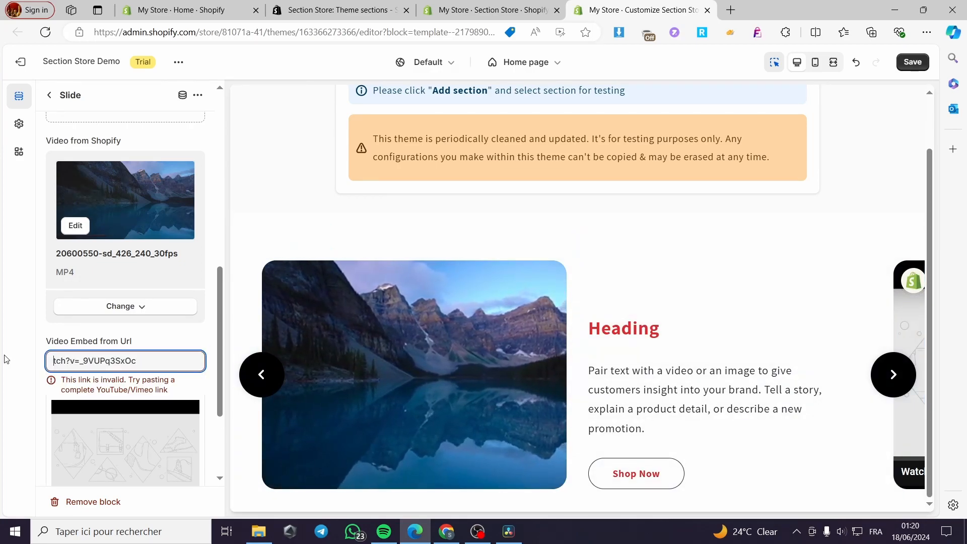
key("ctrl+a")
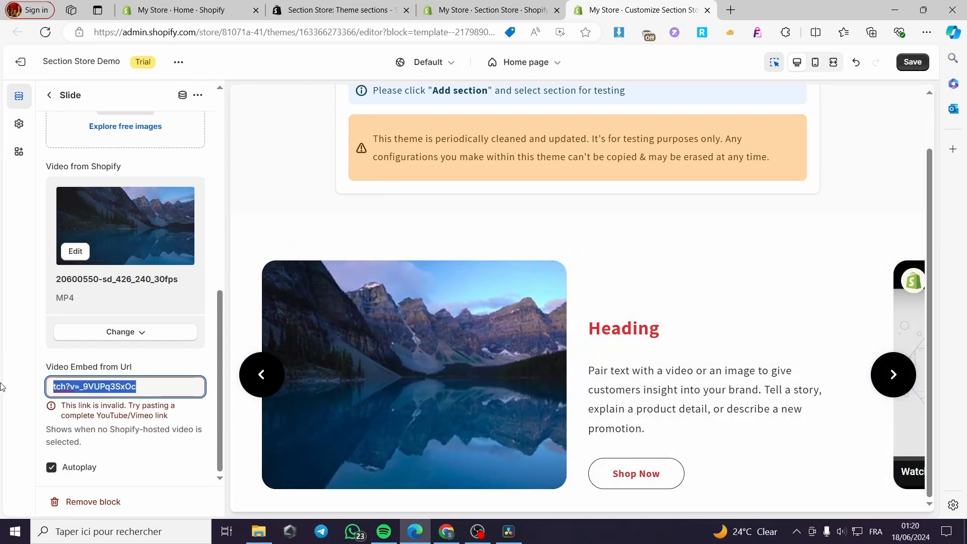
key("BackSpace")
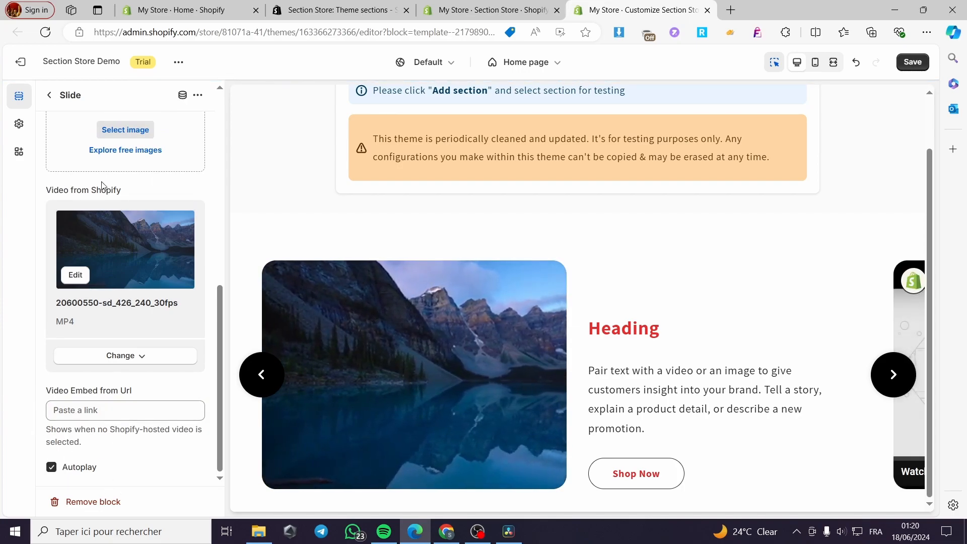
Delete the other three Heading slides from SS - Video With Text #5, keeping only the first one.
left_click(49, 95)
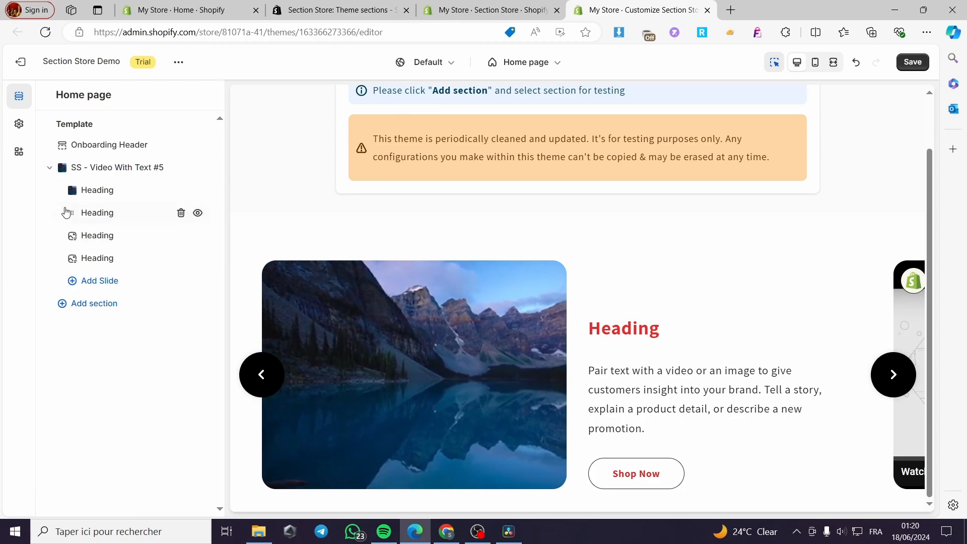
left_click(180, 213)
left_click(181, 214)
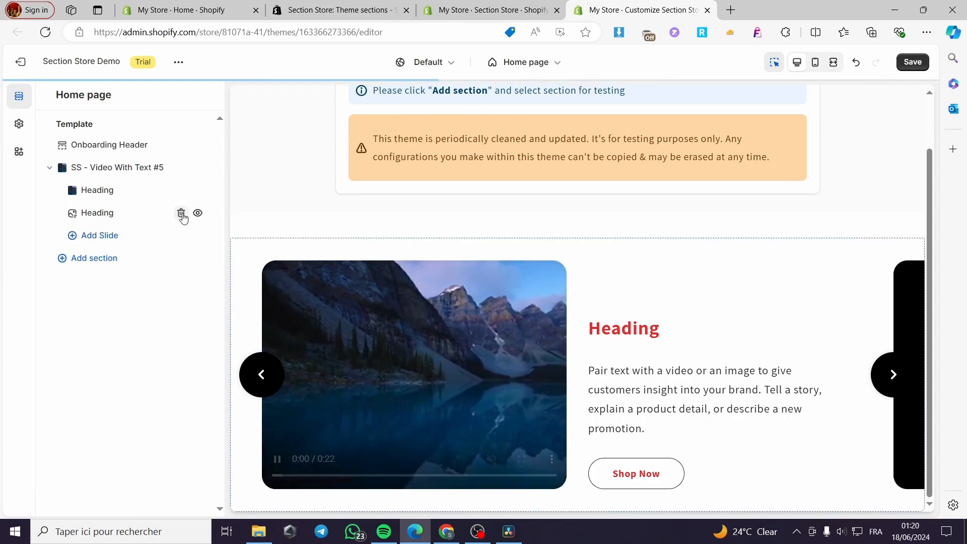
left_click(181, 213)
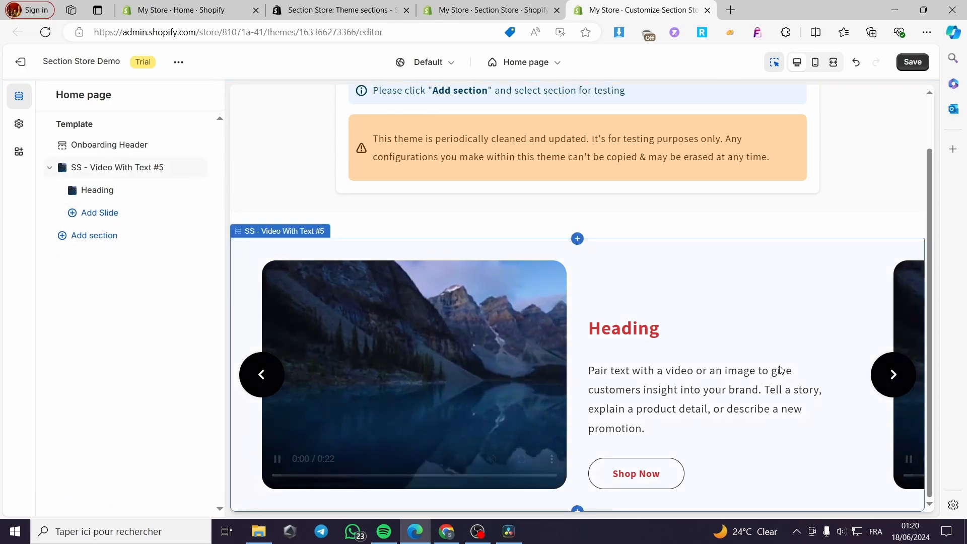
Look over the media and content settings of SS - Video With Text #5 alongside its preview.
left_click(97, 168)
scroll(151, 277, "down", 1)
scroll(153, 281, "down", 5)
scroll(553, 224, "up", 1)
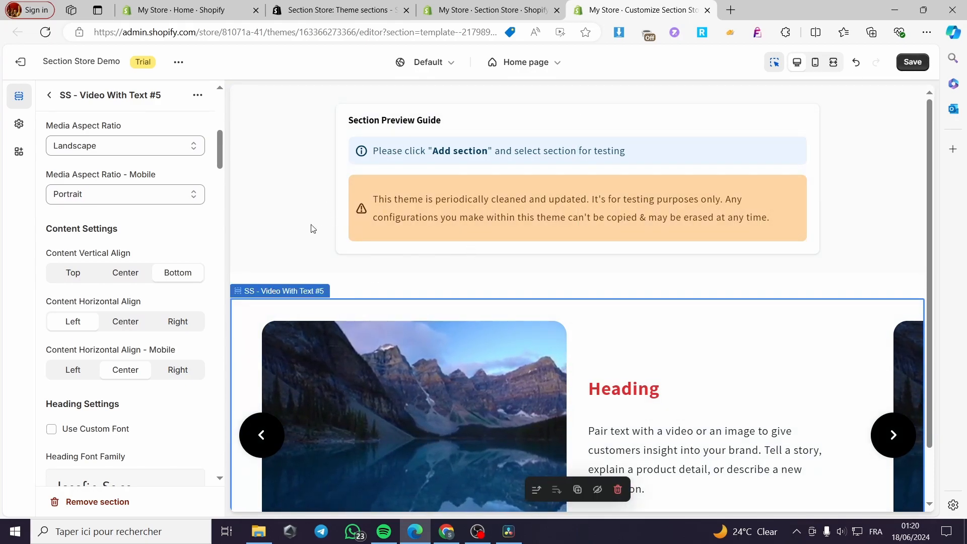
Return to the Section Store browser tab with the Video with text #5 purchase details.
left_click(481, 8)
left_click(843, 220)
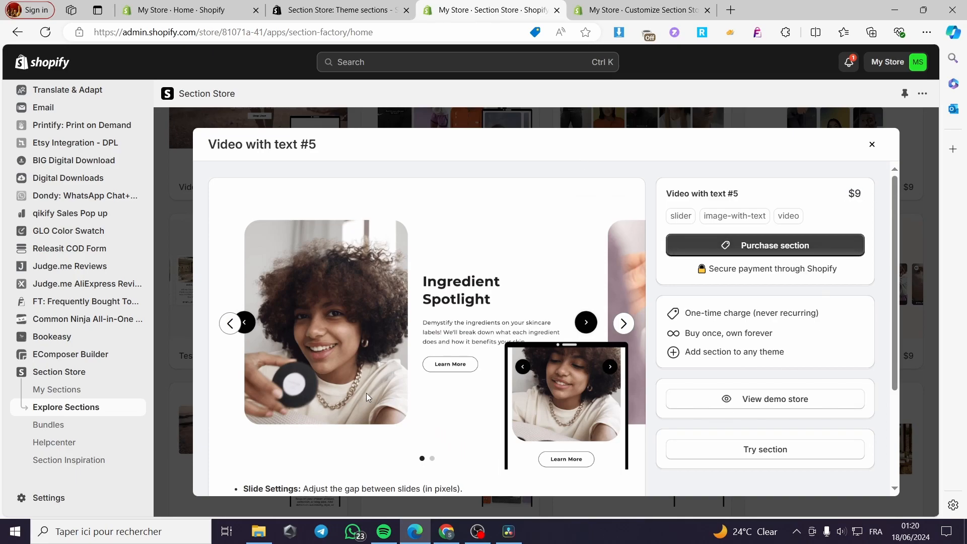